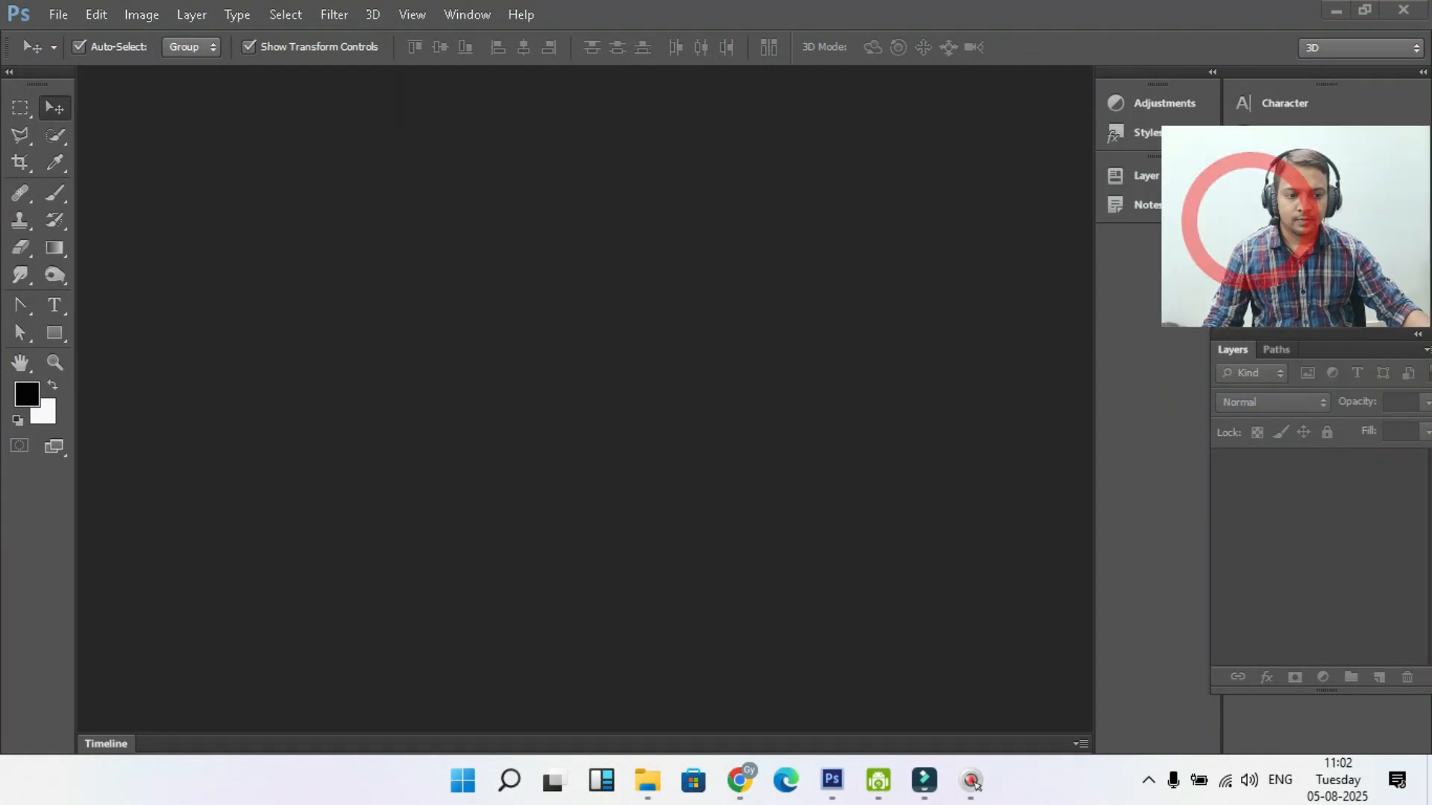
pyautogui.click(58, 14)
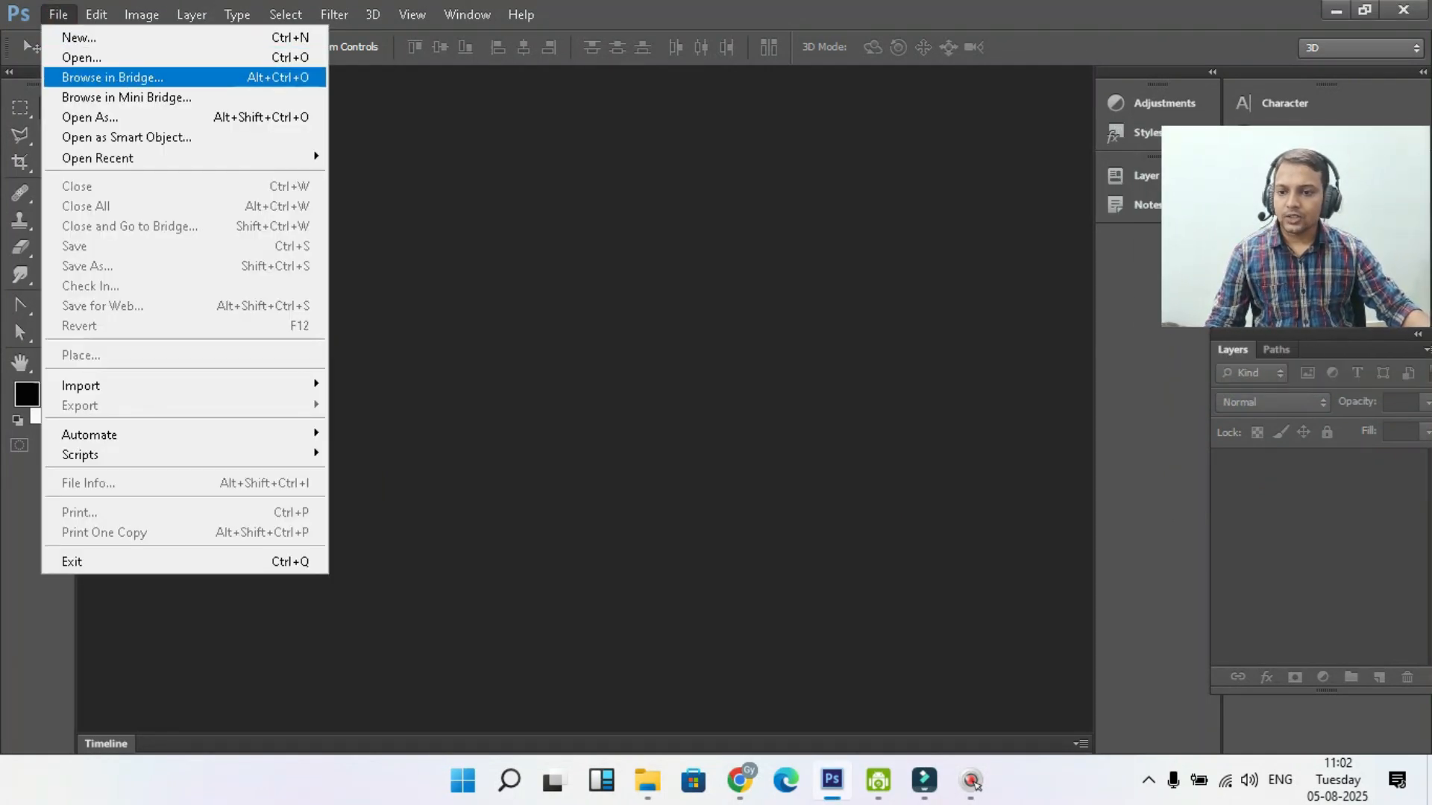
pyautogui.click(91, 62)
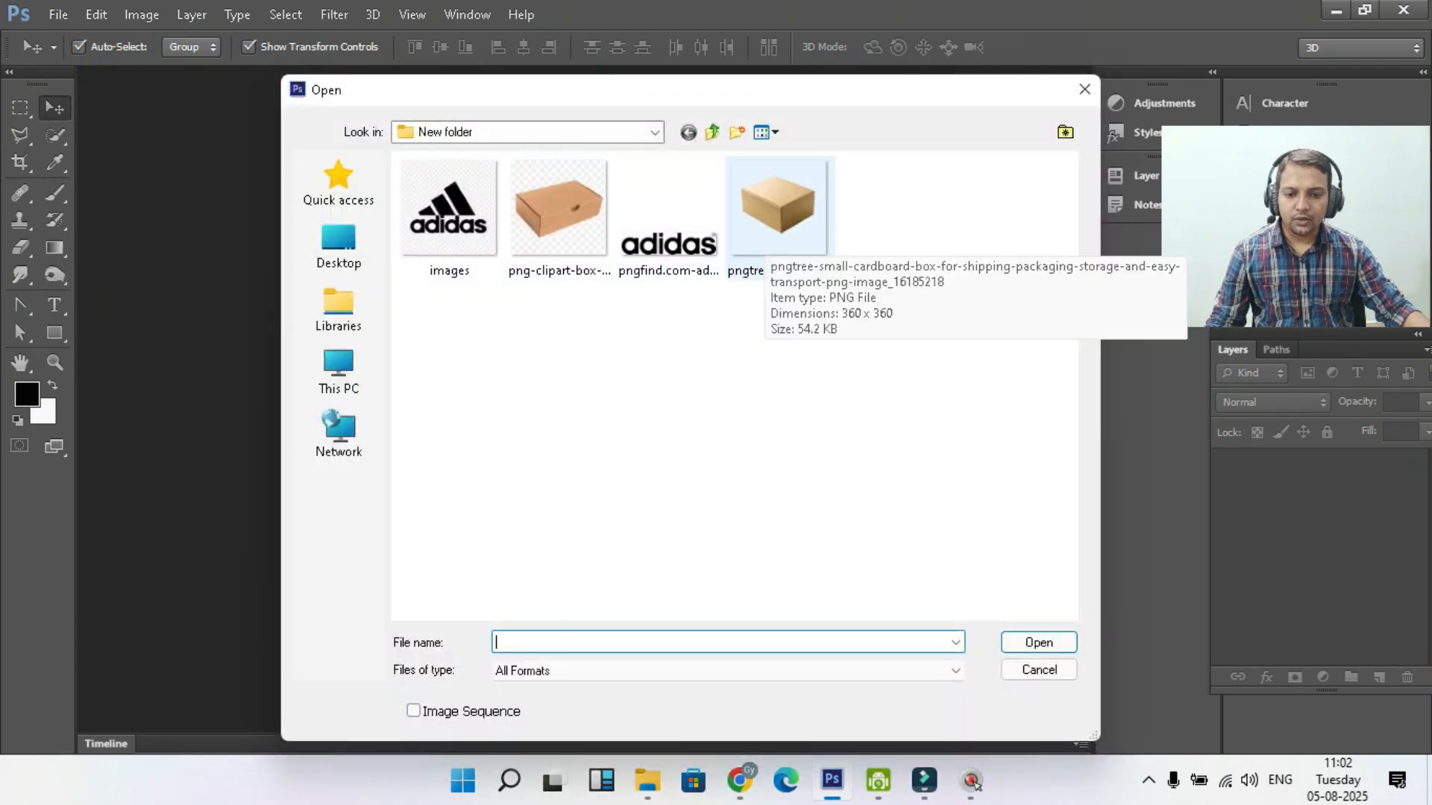
pyautogui.click(746, 225)
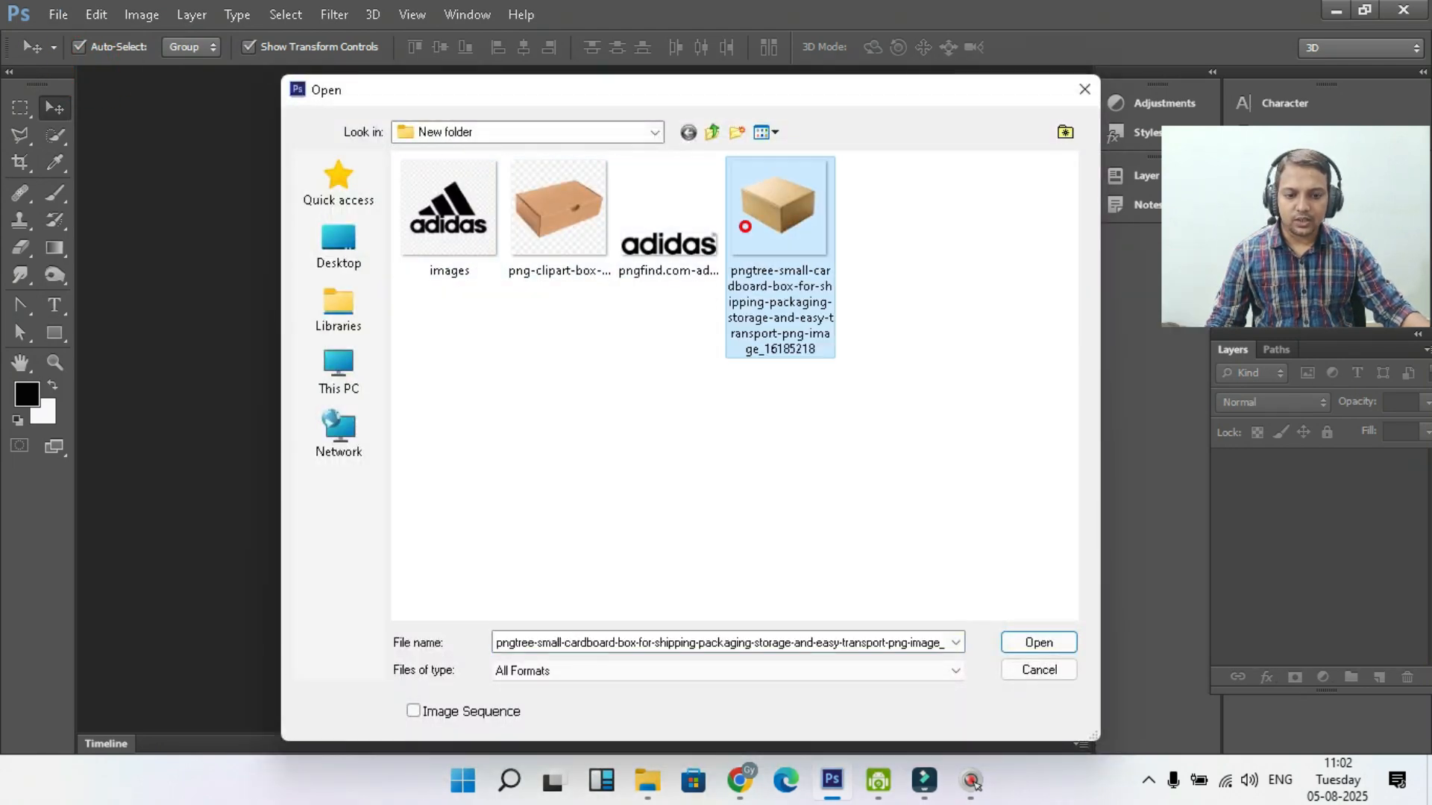
pyautogui.doubleClick(779, 216)
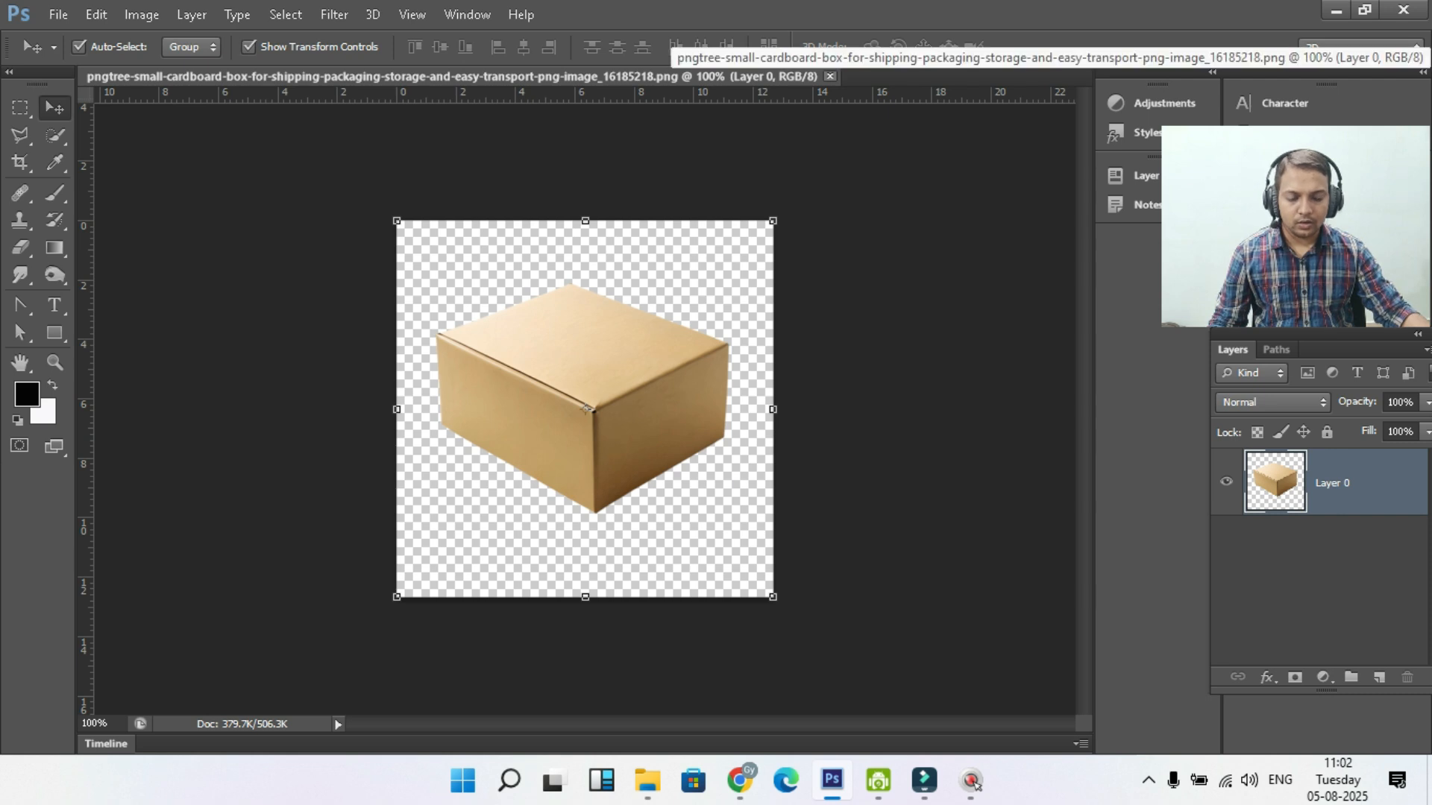
pyautogui.click(830, 76)
# Create a new blank document 1500 pixels wide and 1500 pixels high with a white background
pyautogui.click(58, 14)
pyautogui.click(78, 37)
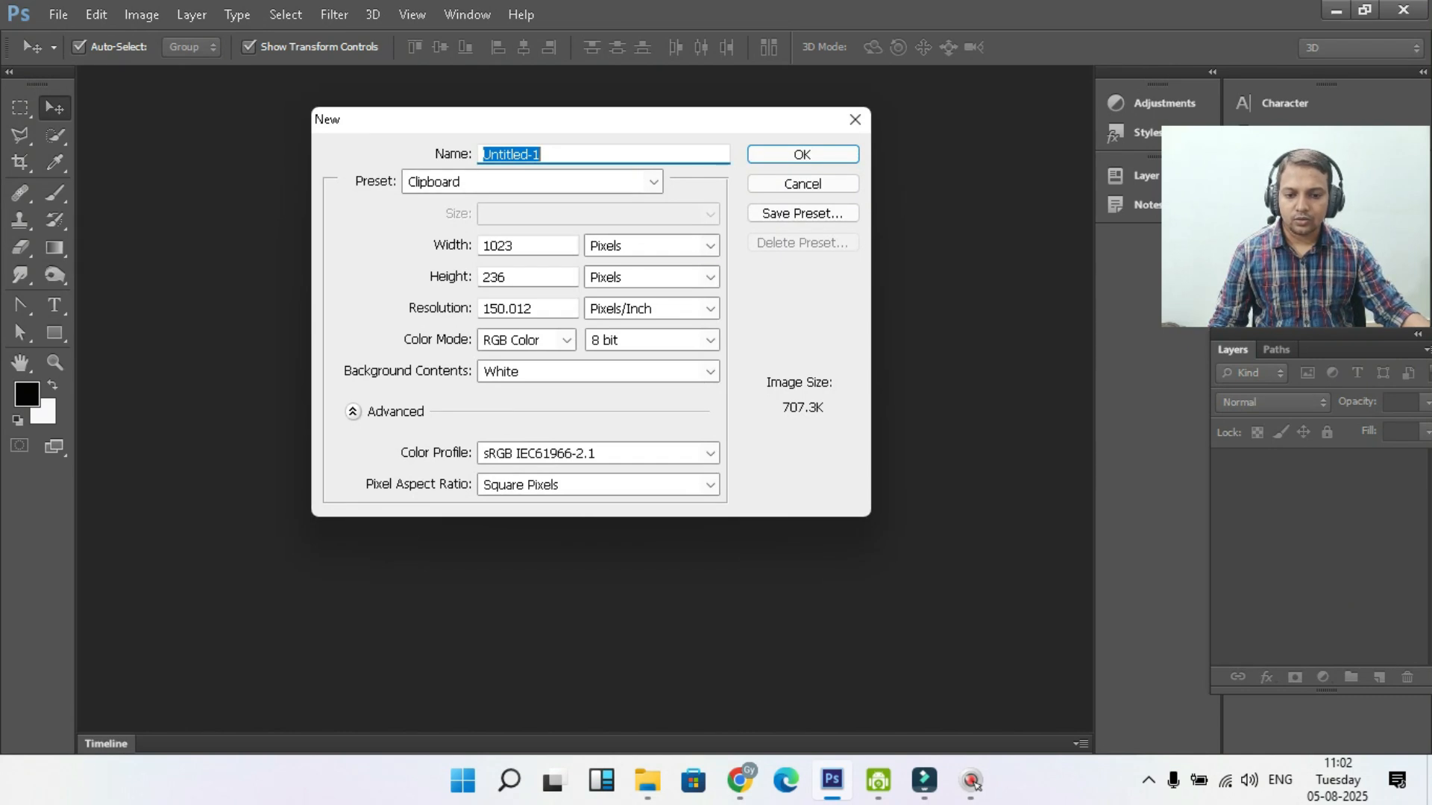
pyautogui.click(710, 245)
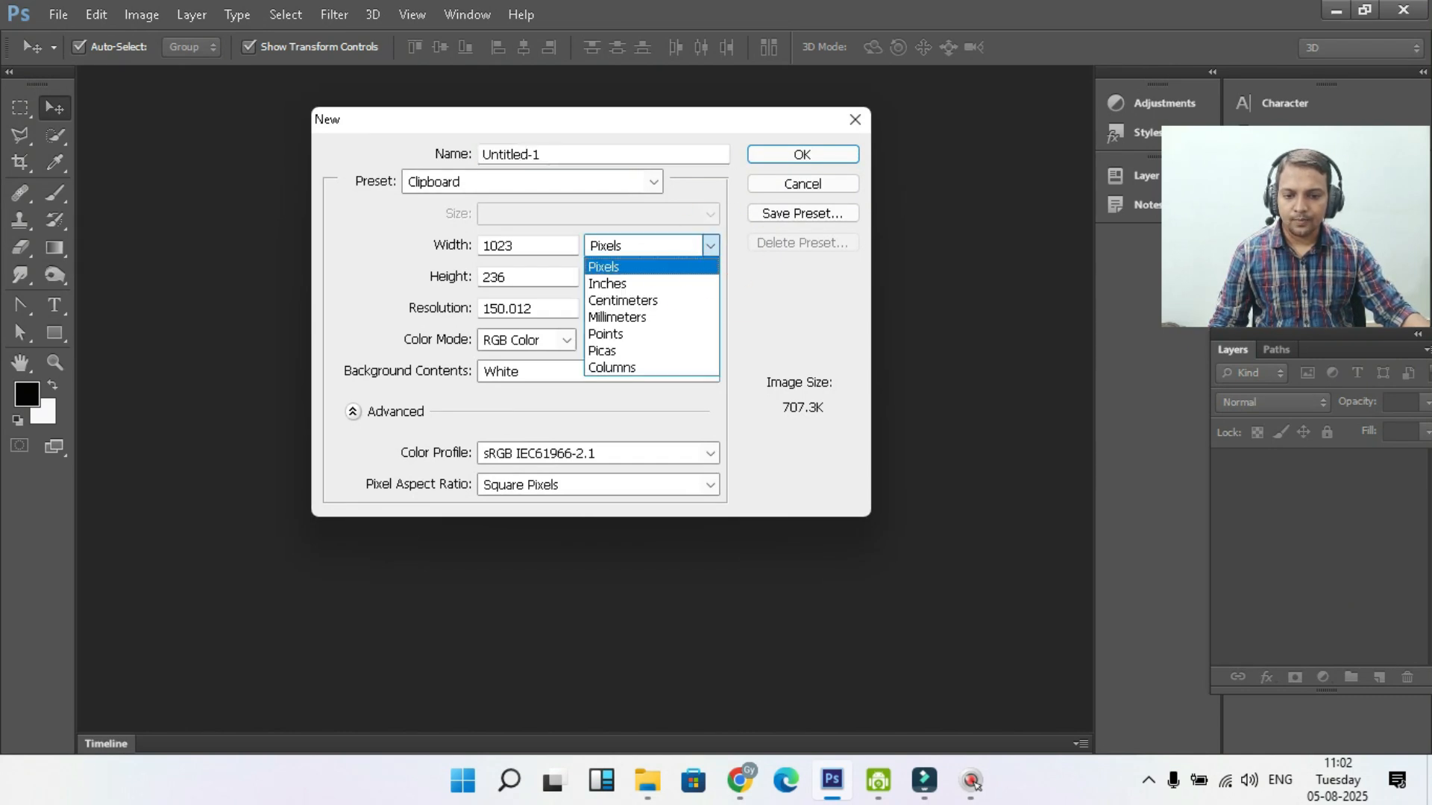
pyautogui.click(710, 246)
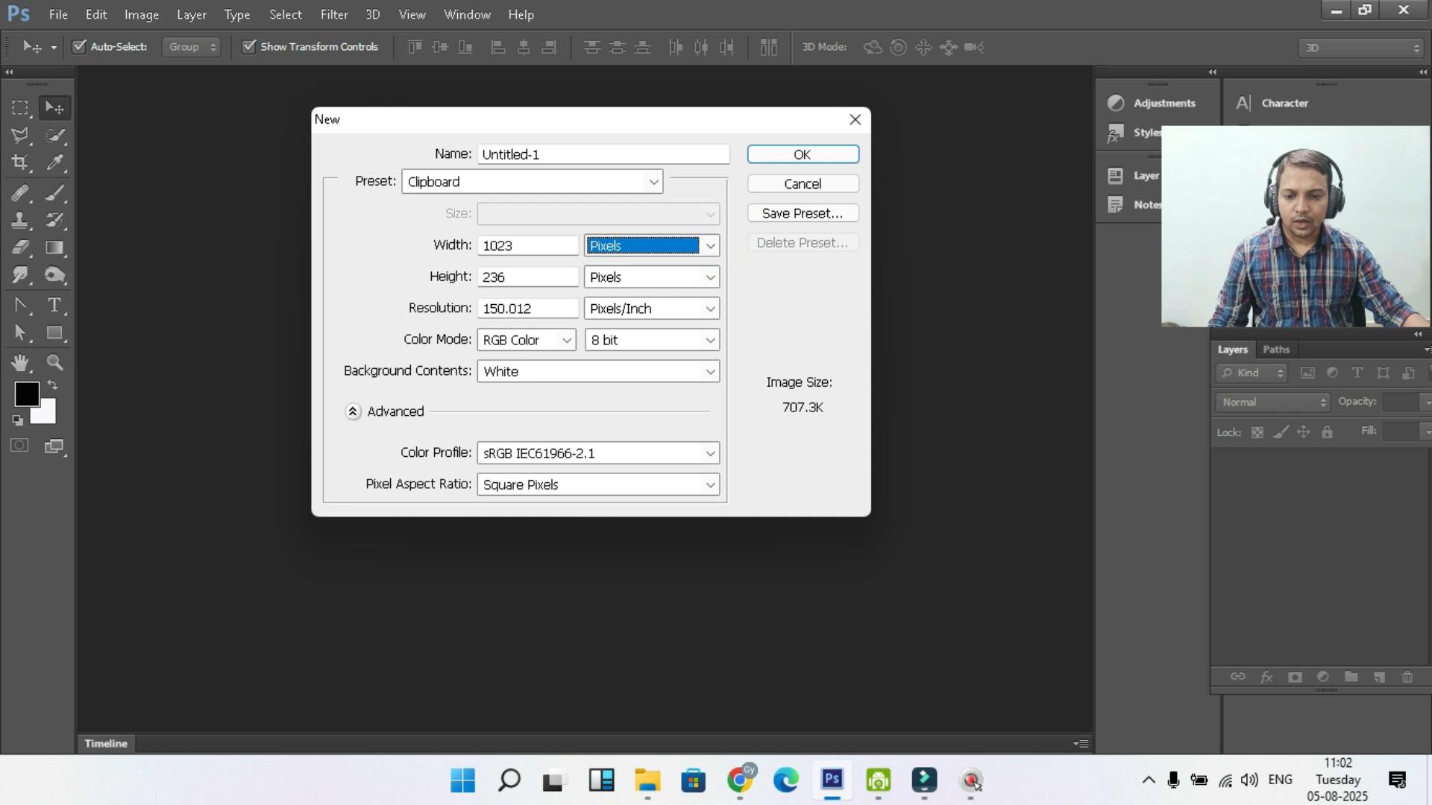
pyautogui.doubleClick(544, 246)
pyautogui.write('1')
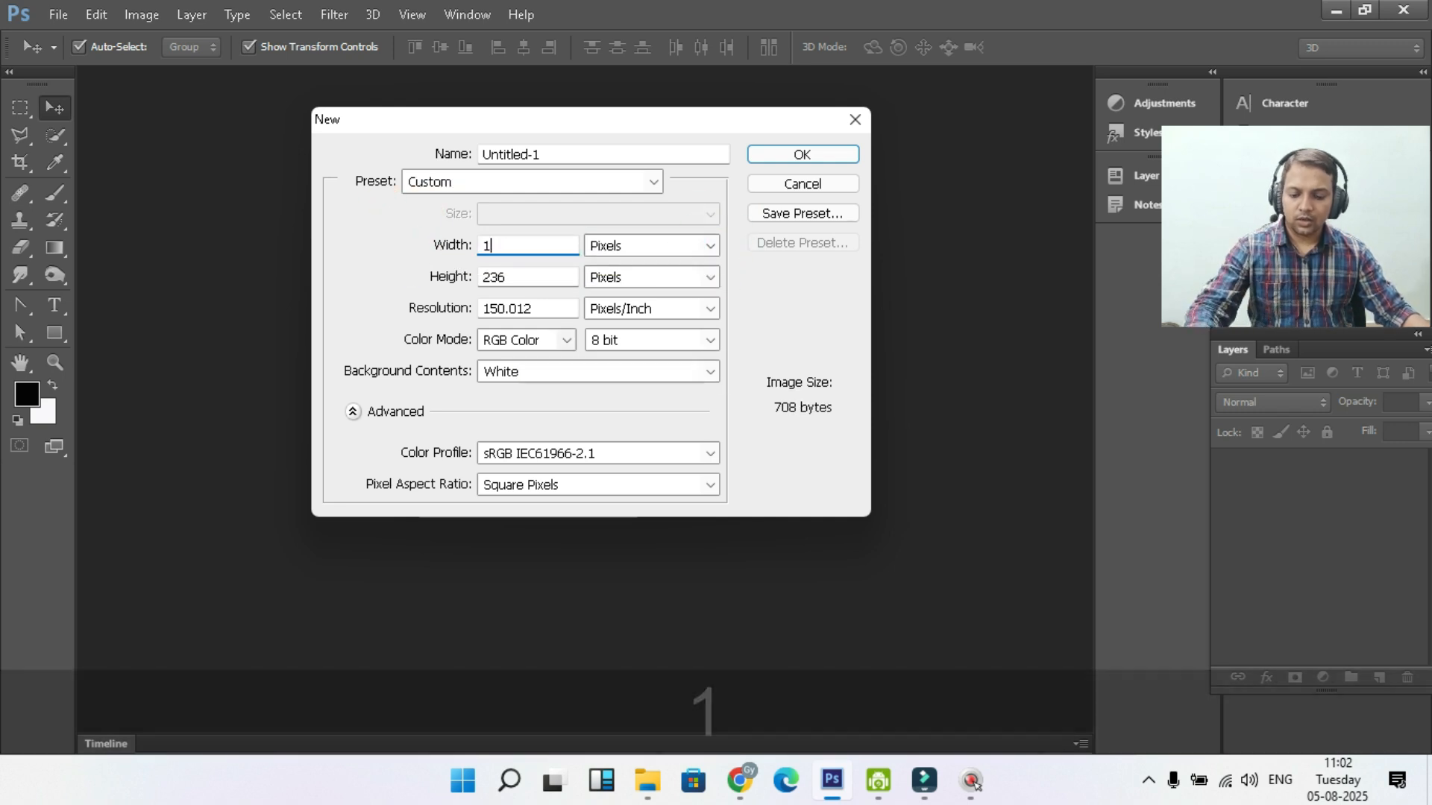
pyautogui.write('500')
pyautogui.press('Tab')
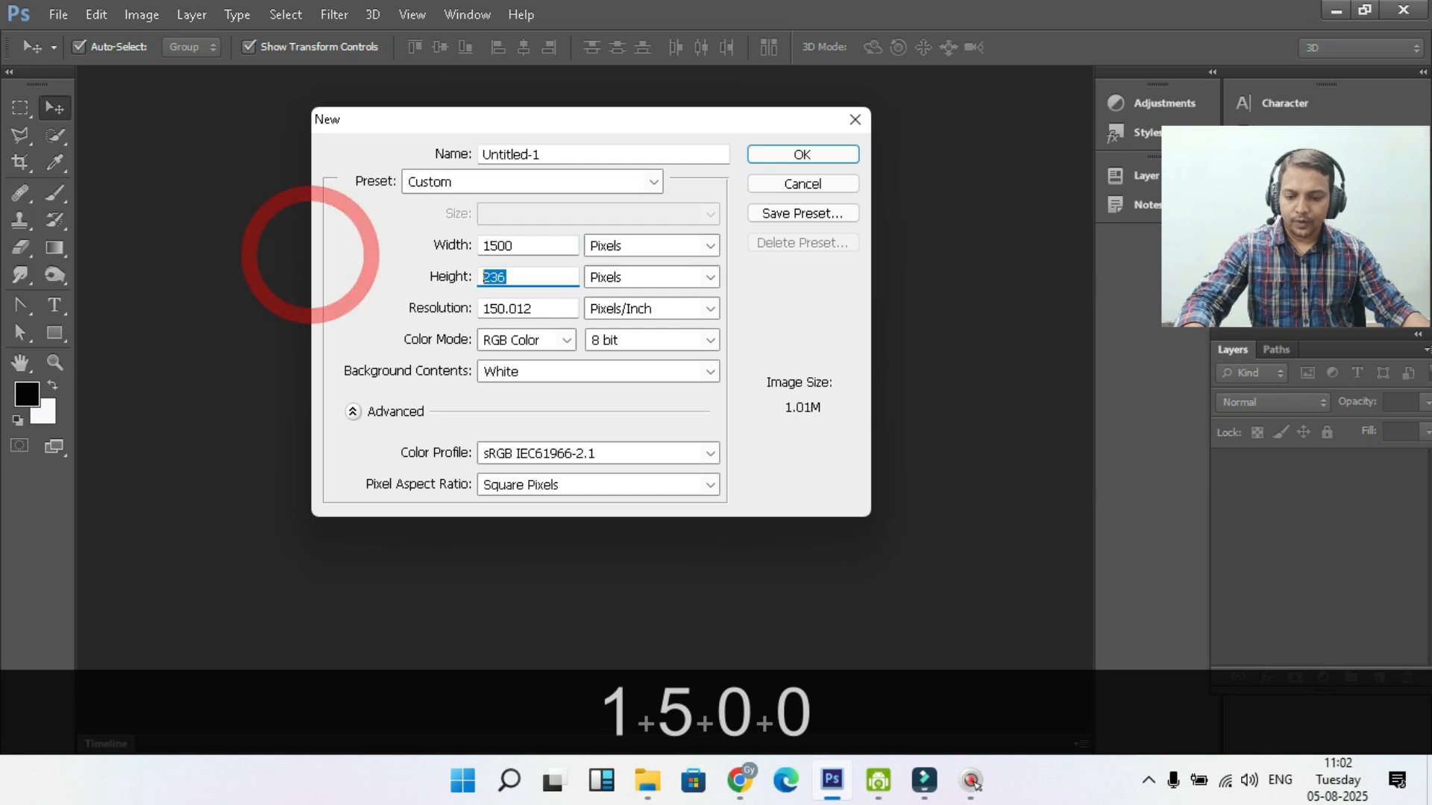
pyautogui.write('1500')
pyautogui.press('Return')
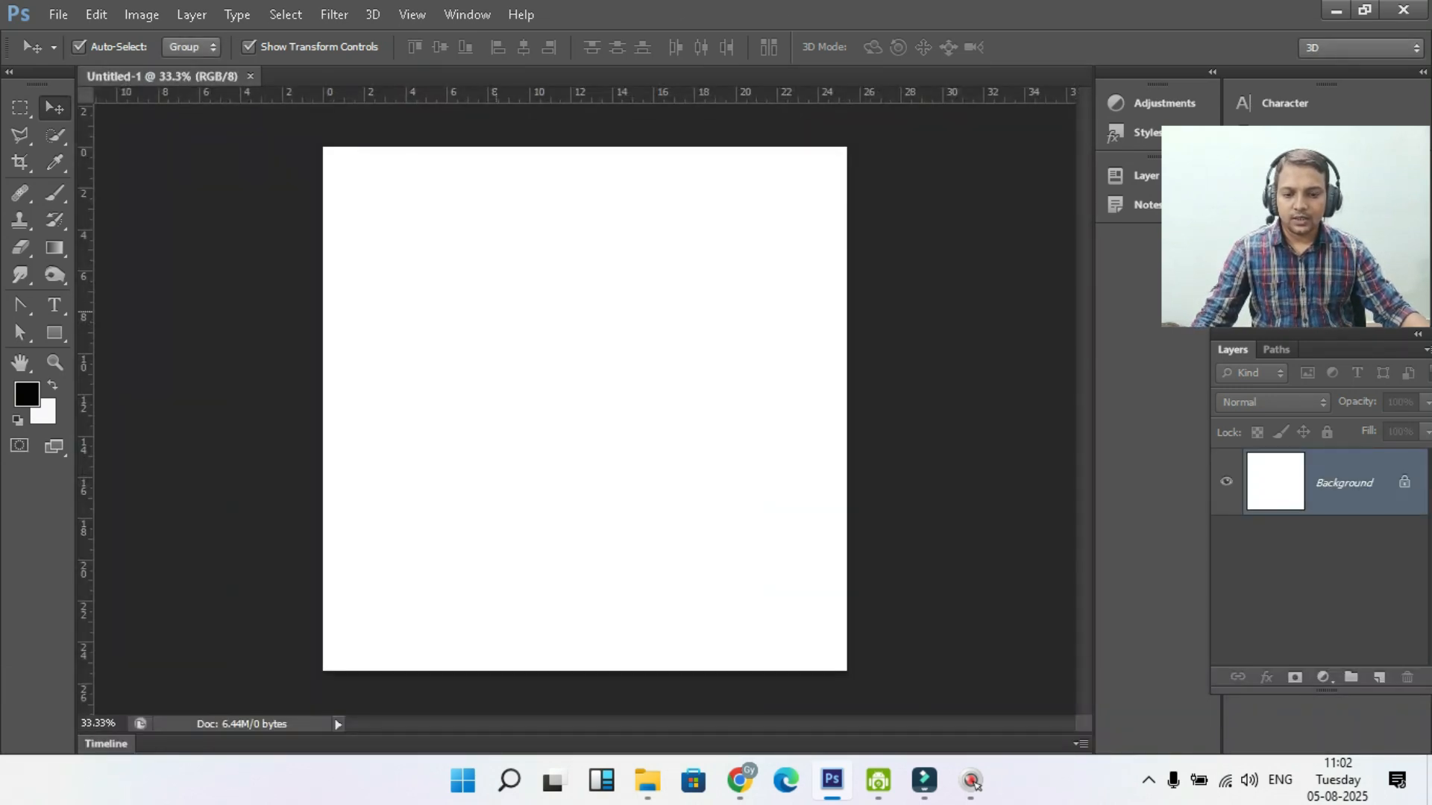
# Open the pngtree small cardboard box PNG image in its own document
pyautogui.click(58, 15)
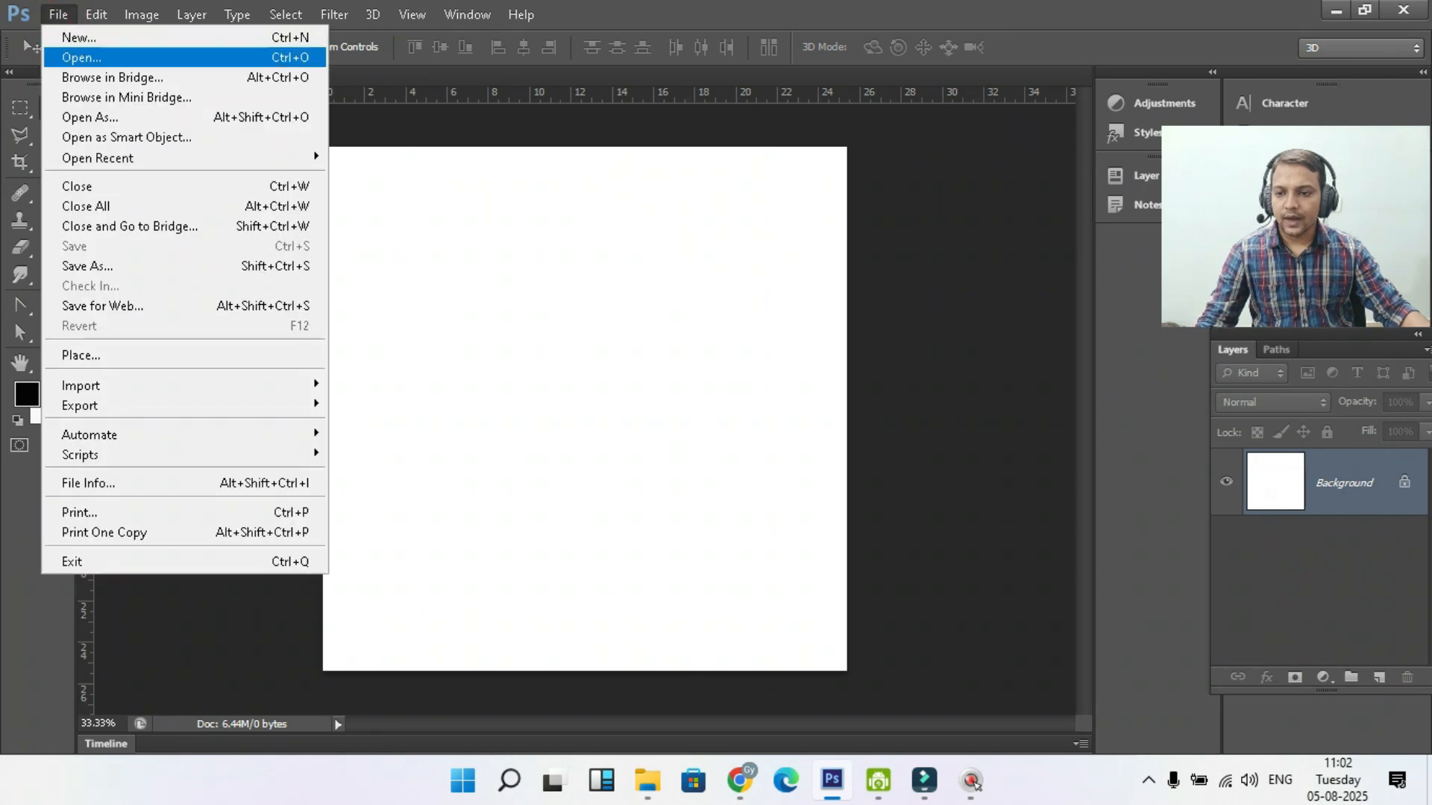
pyautogui.click(53, 54)
pyautogui.click(780, 220)
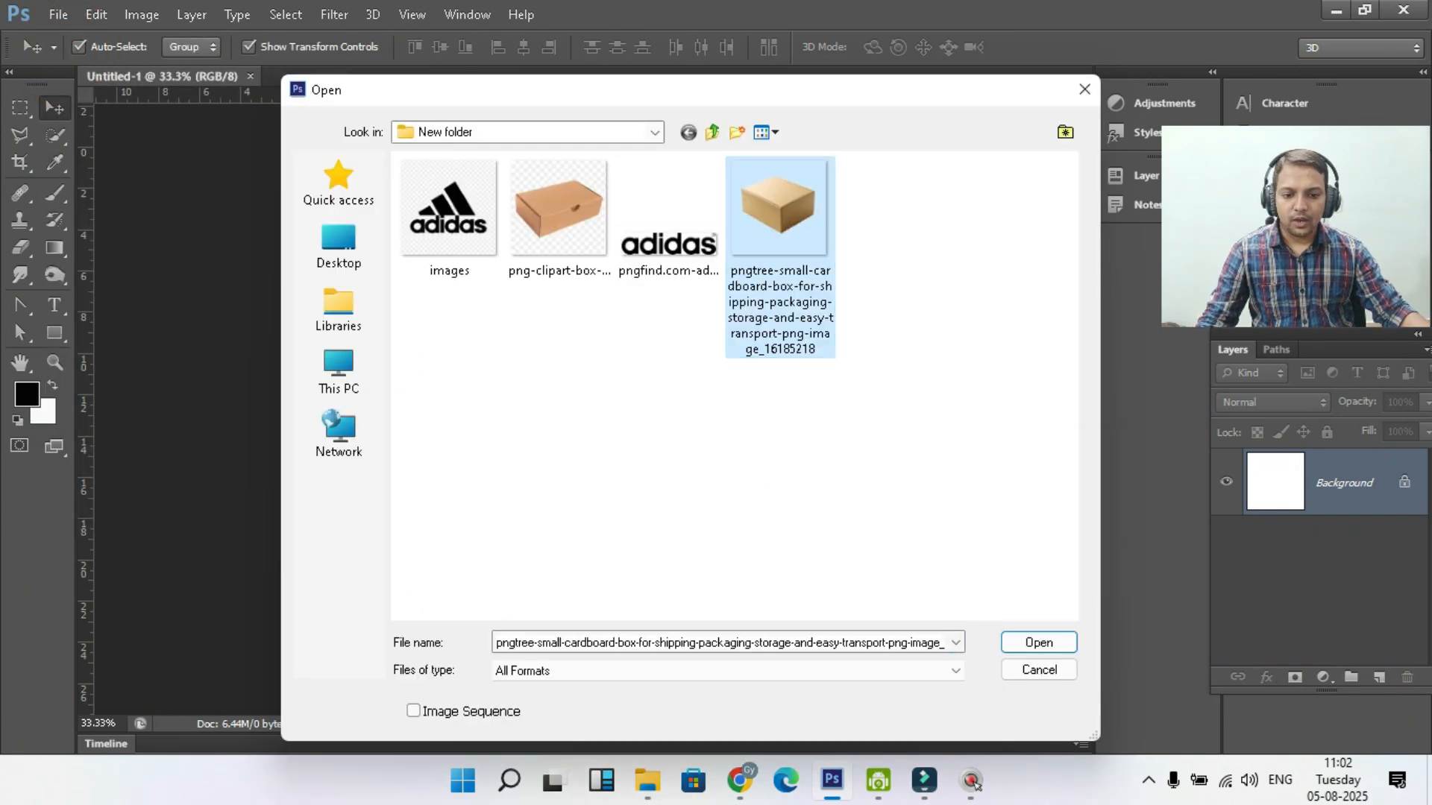
pyautogui.click(1039, 642)
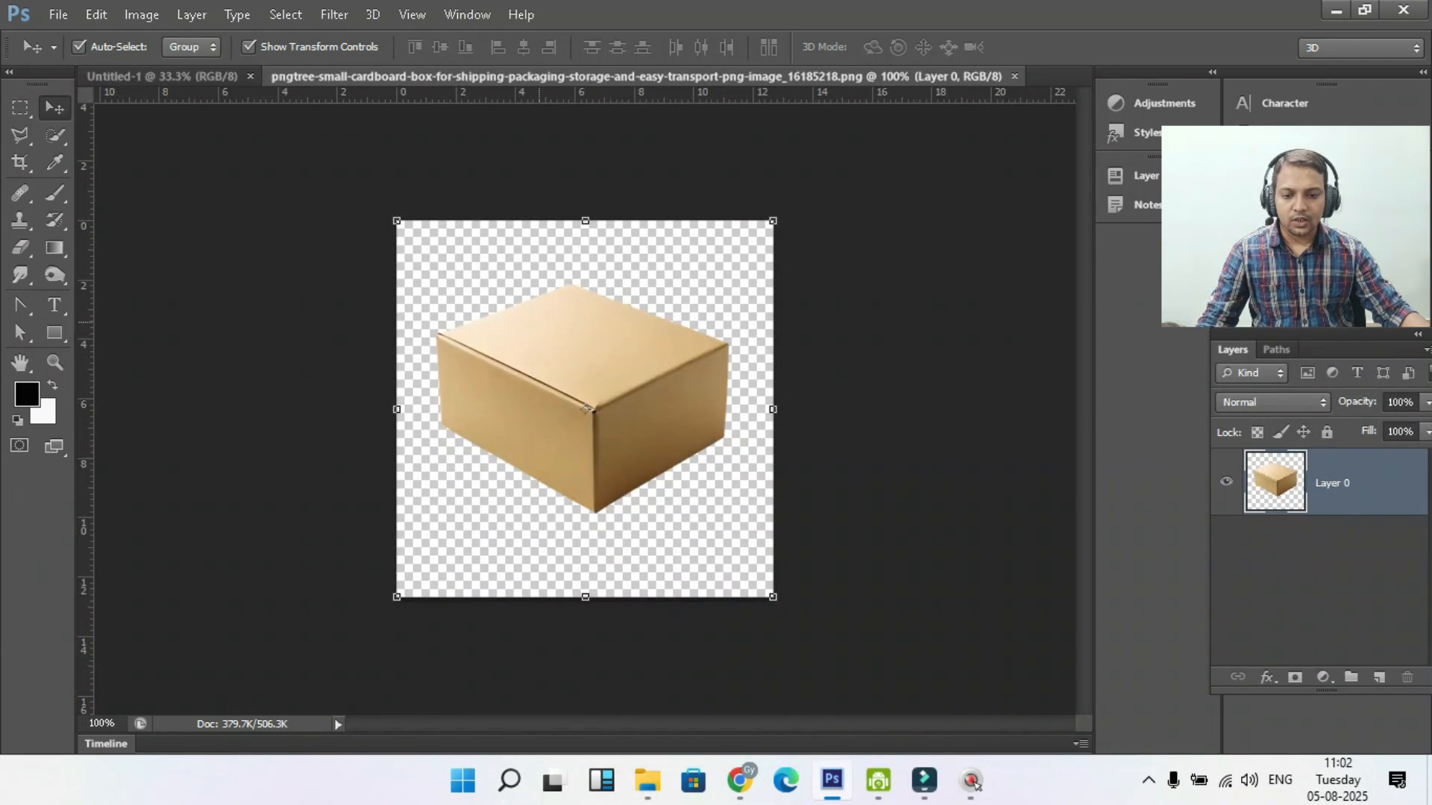
# Select the whole cardboard box with the Quick Selection tool
pyautogui.click(55, 135)
pyautogui.click(157, 131)
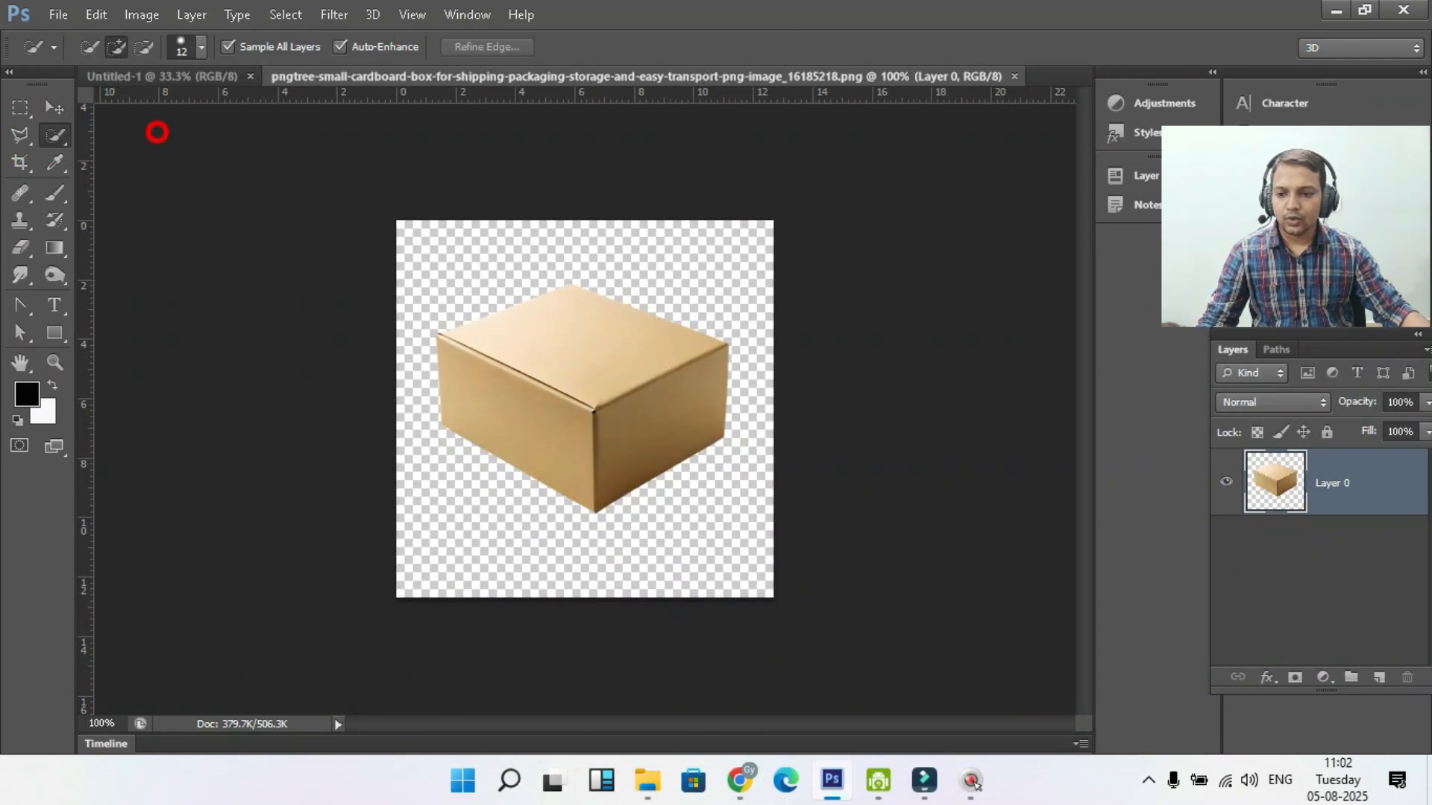
pyautogui.moveTo(496, 330)
pyautogui.mouseDown()
pyautogui.moveTo(574, 365)
pyautogui.moveTo(598, 451)
pyautogui.moveTo(579, 465)
pyautogui.mouseUp()
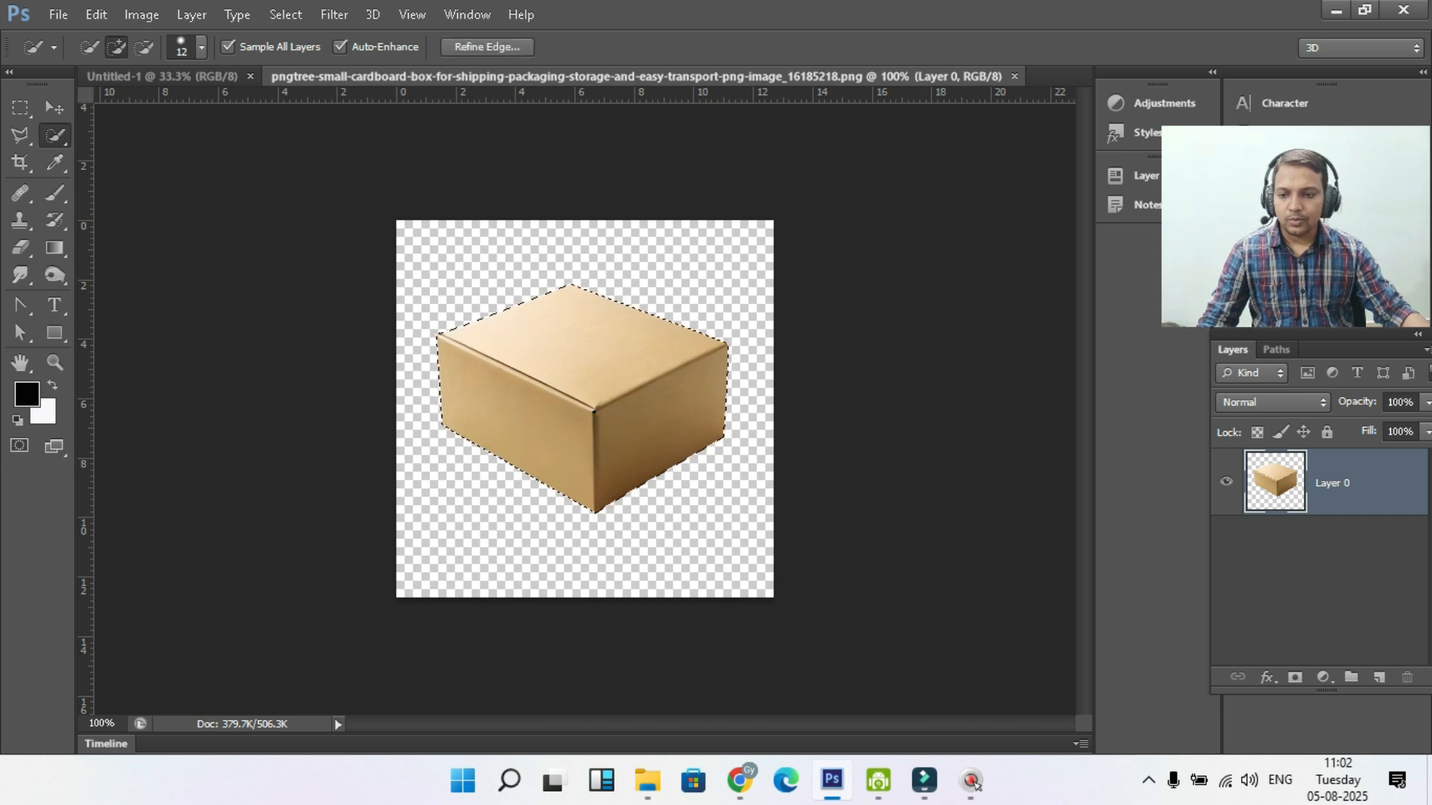
# Move the selected box into the Untitled-1 document and enlarge it to span most of the canvas width
pyautogui.click(54, 107)
pyautogui.moveTo(567, 387); pyautogui.dragTo(510, 370)
pyautogui.moveTo(562, 411); pyautogui.dragTo(759, 558)
pyautogui.moveTo(464, 335); pyautogui.dragTo(380, 312)
pyautogui.moveTo(573, 315); pyautogui.dragTo(572, 303)
pyautogui.moveTo(759, 304); pyautogui.dragTo(772, 301)
pyautogui.press('Return')
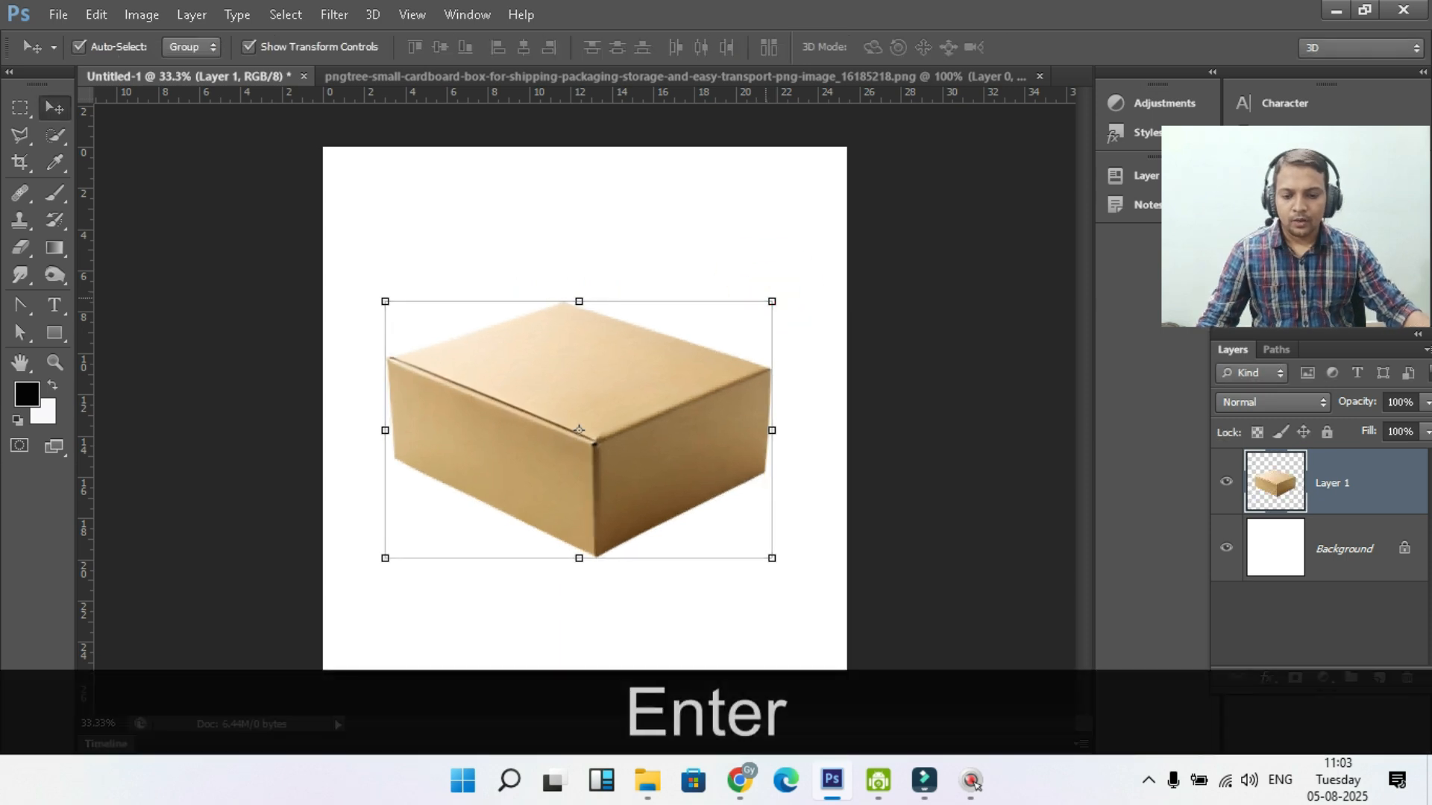
# Close the cardboard box source image and open the logo file pngfind.com-adidas-png-514778
pyautogui.click(914, 77)
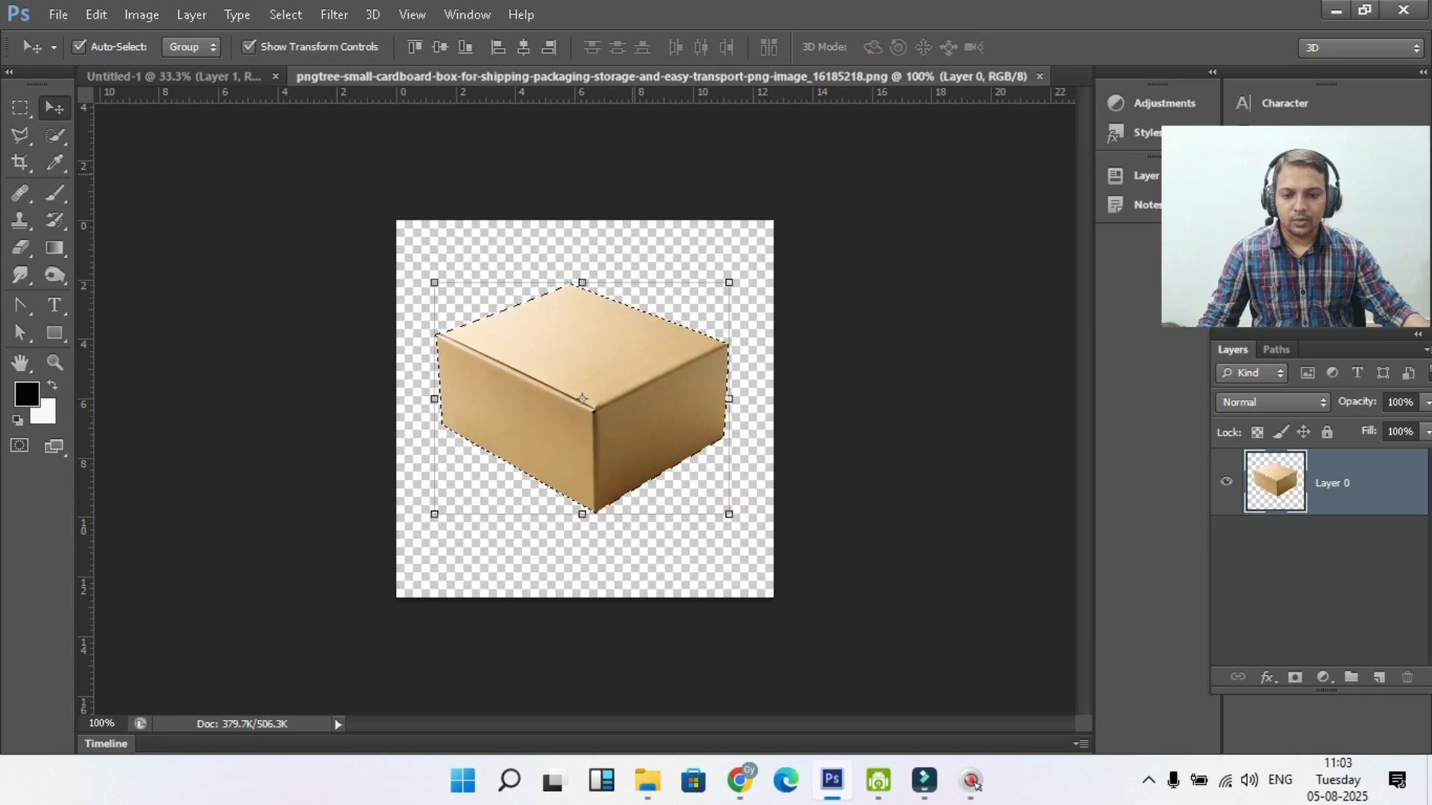
pyautogui.click(1040, 76)
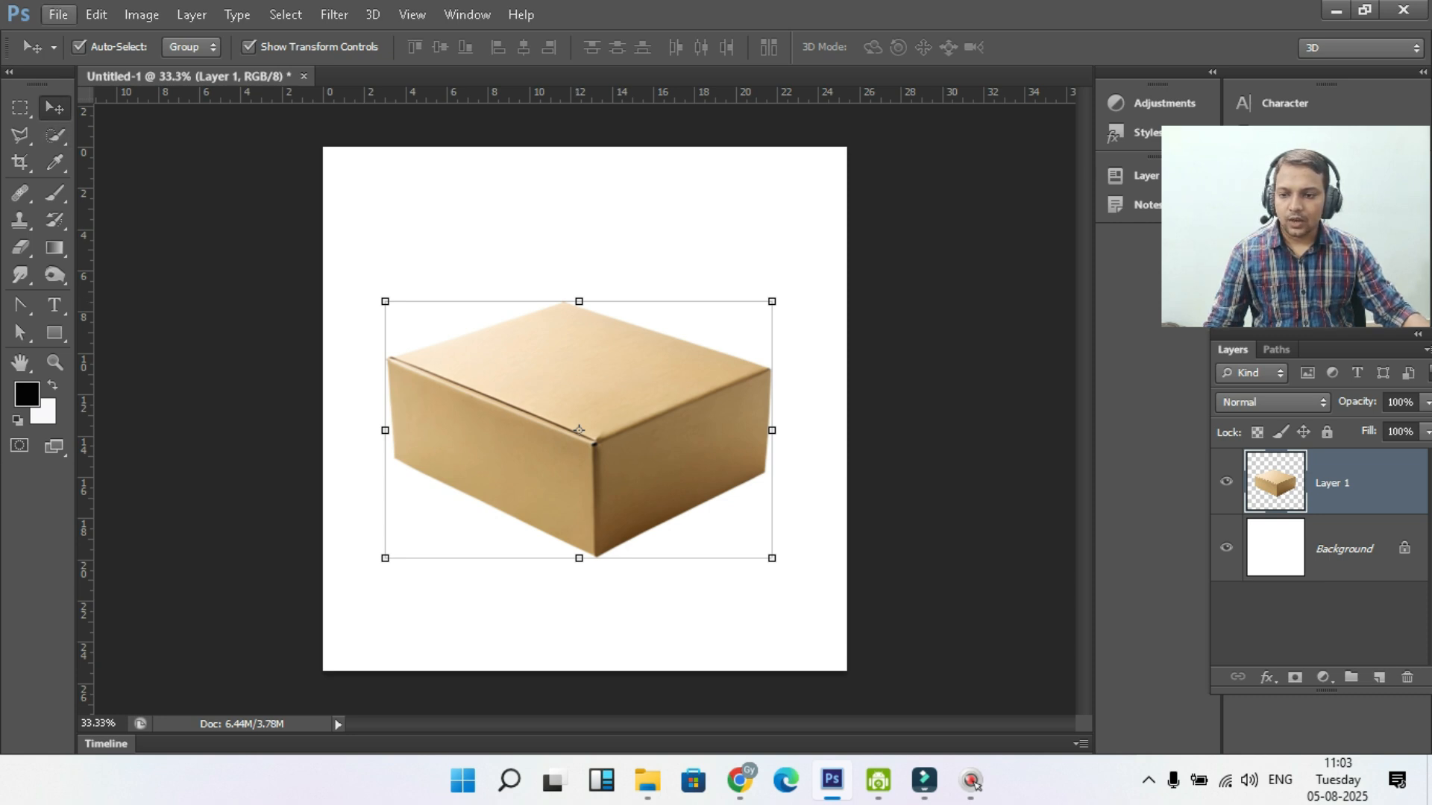
pyautogui.click(59, 14)
pyautogui.click(67, 53)
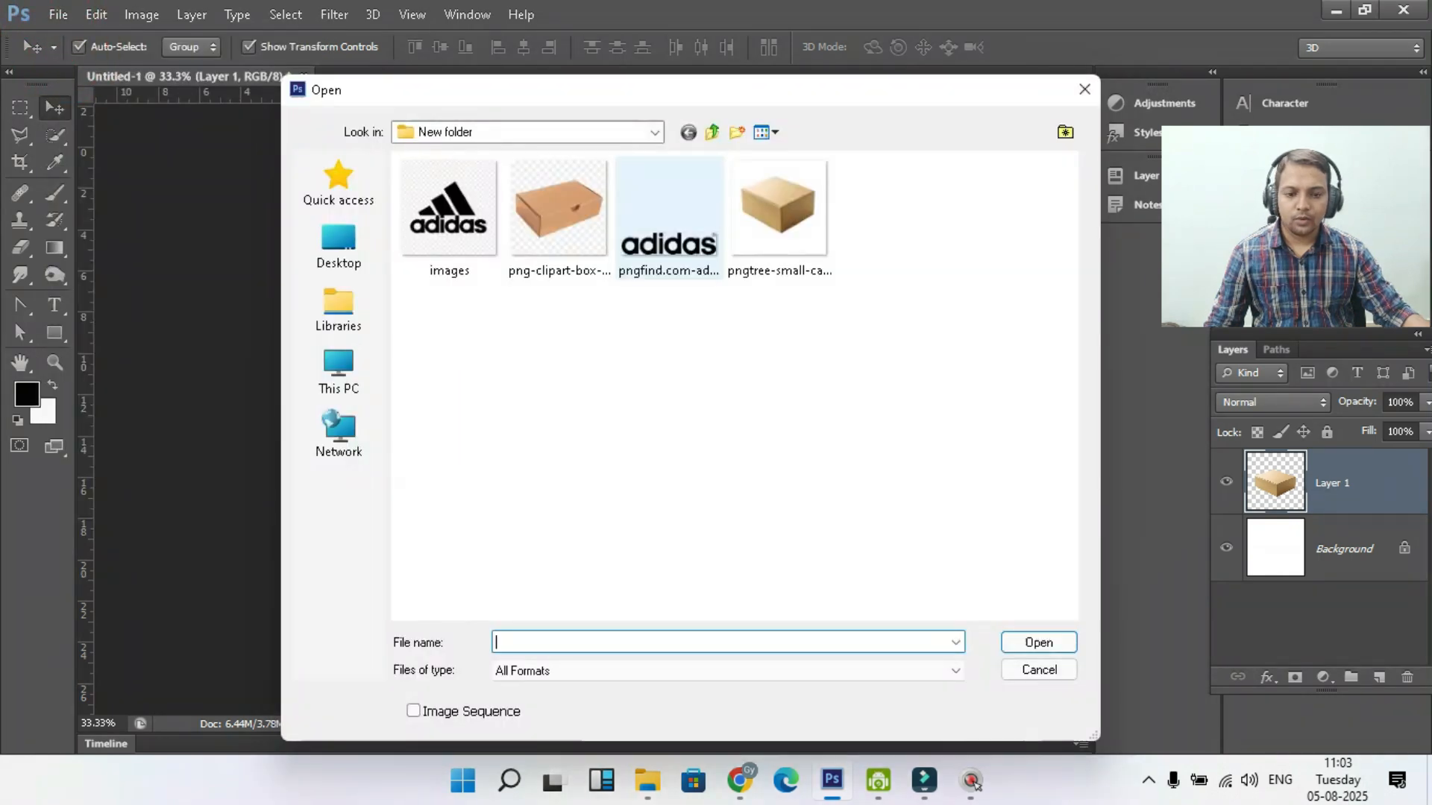
pyautogui.click(681, 240)
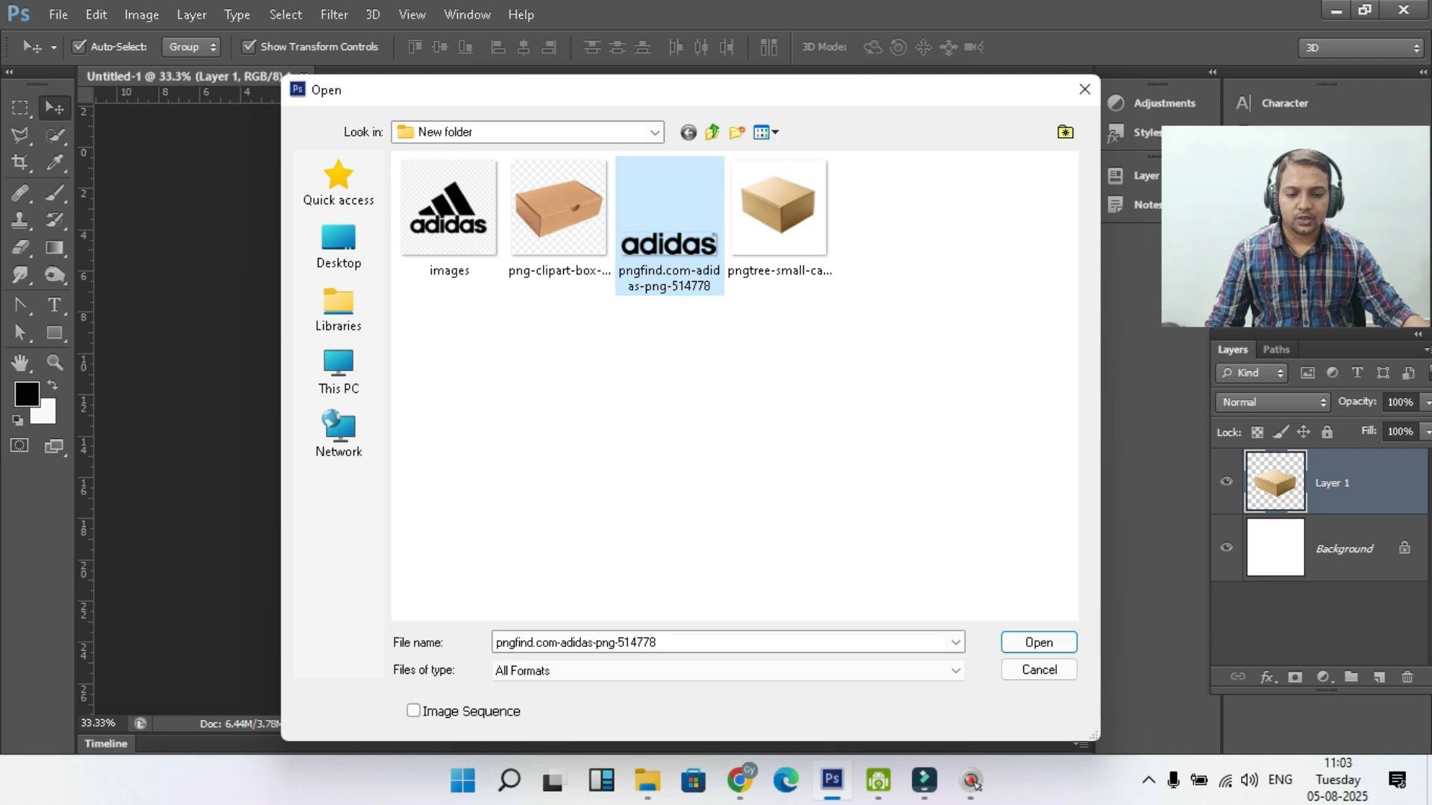
pyautogui.click(1029, 641)
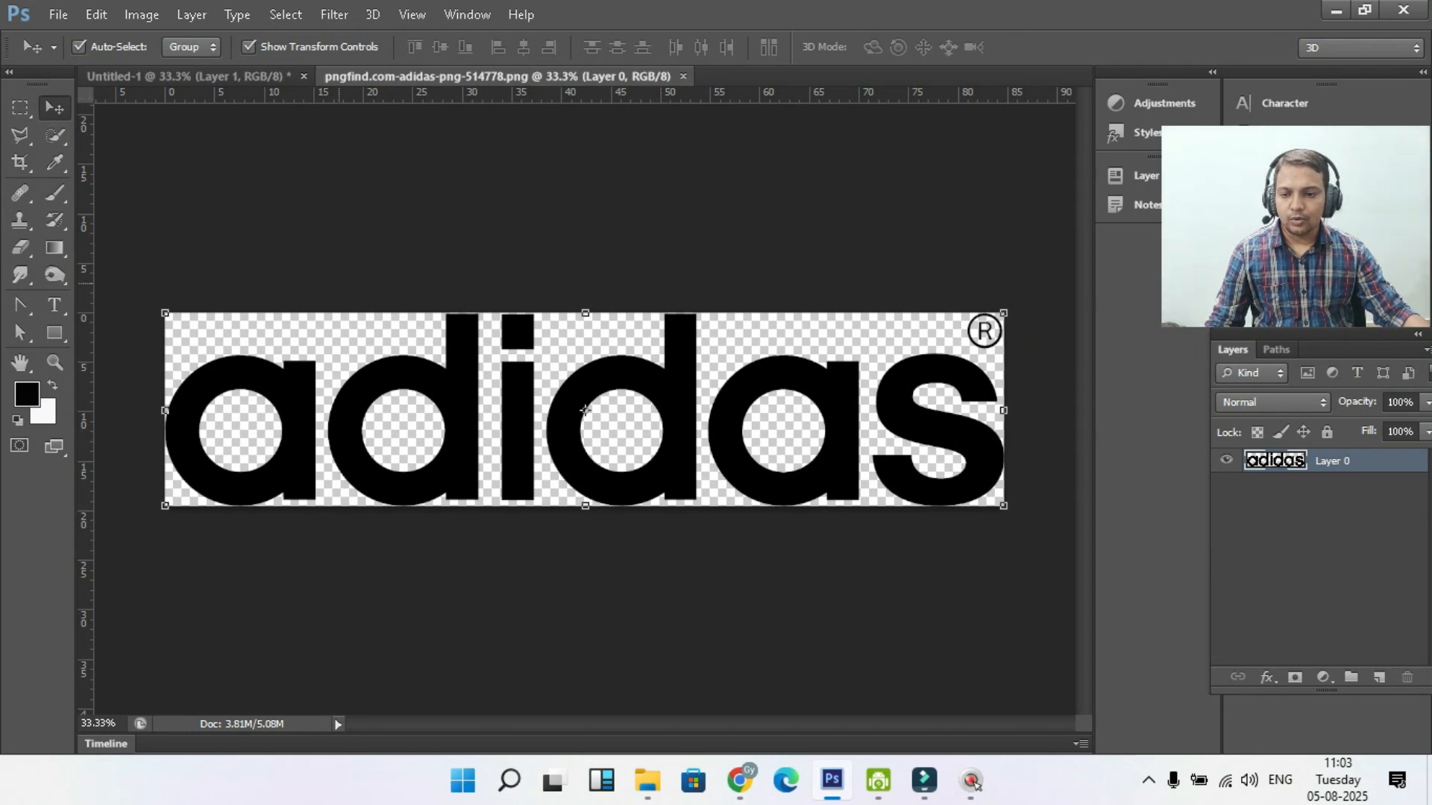
# Bring the adidas logo into Untitled-1 and scale it down to about 36% width, placed over the box
pyautogui.moveTo(584, 410); pyautogui.dragTo(631, 351)
pyautogui.moveTo(212, 255); pyautogui.dragTo(559, 350)
pyautogui.moveTo(803, 399); pyautogui.dragTo(655, 351)
pyautogui.moveTo(900, 302); pyautogui.dragTo(727, 326)
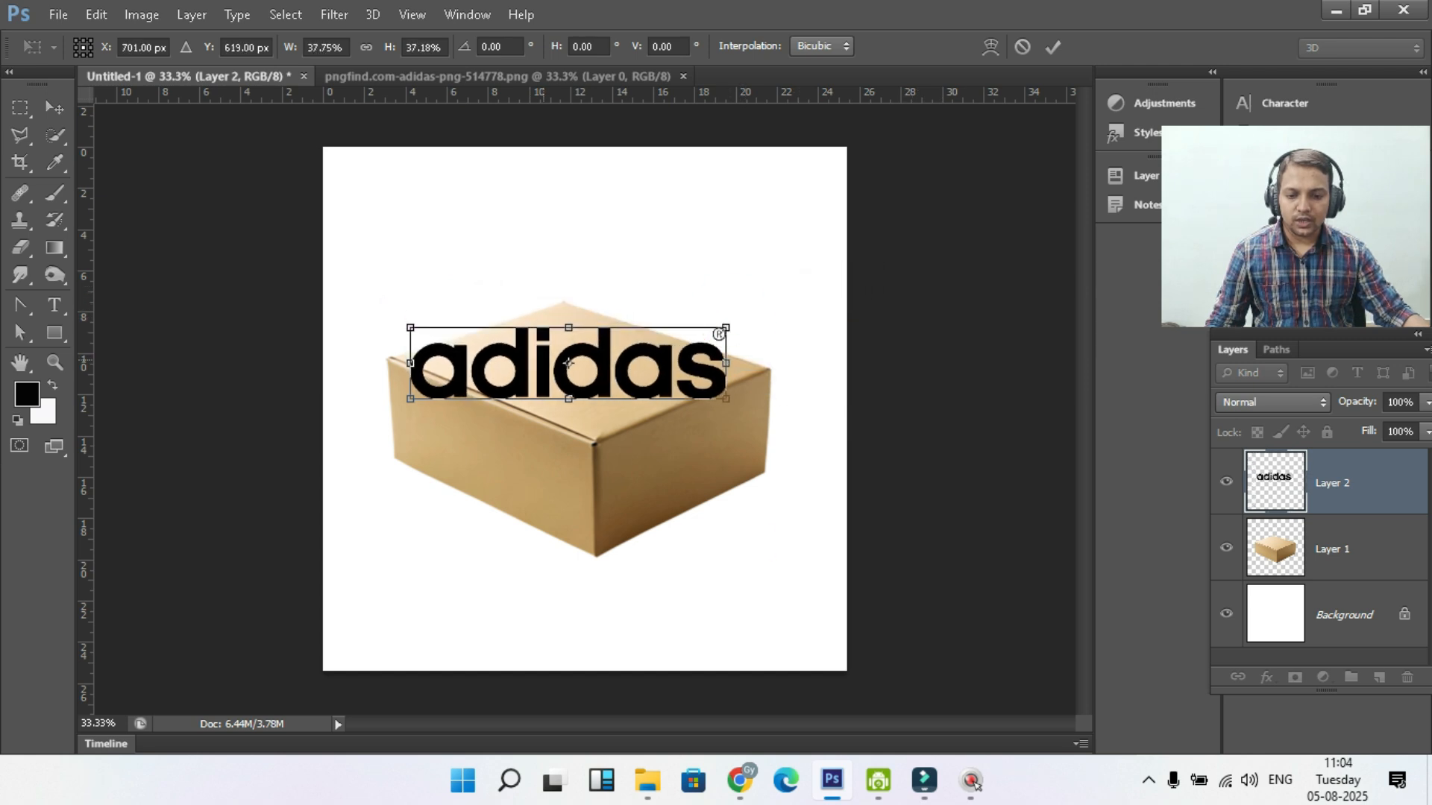
pyautogui.moveTo(568, 363); pyautogui.dragTo(576, 394)
pyautogui.moveTo(732, 429); pyautogui.dragTo(718, 419)
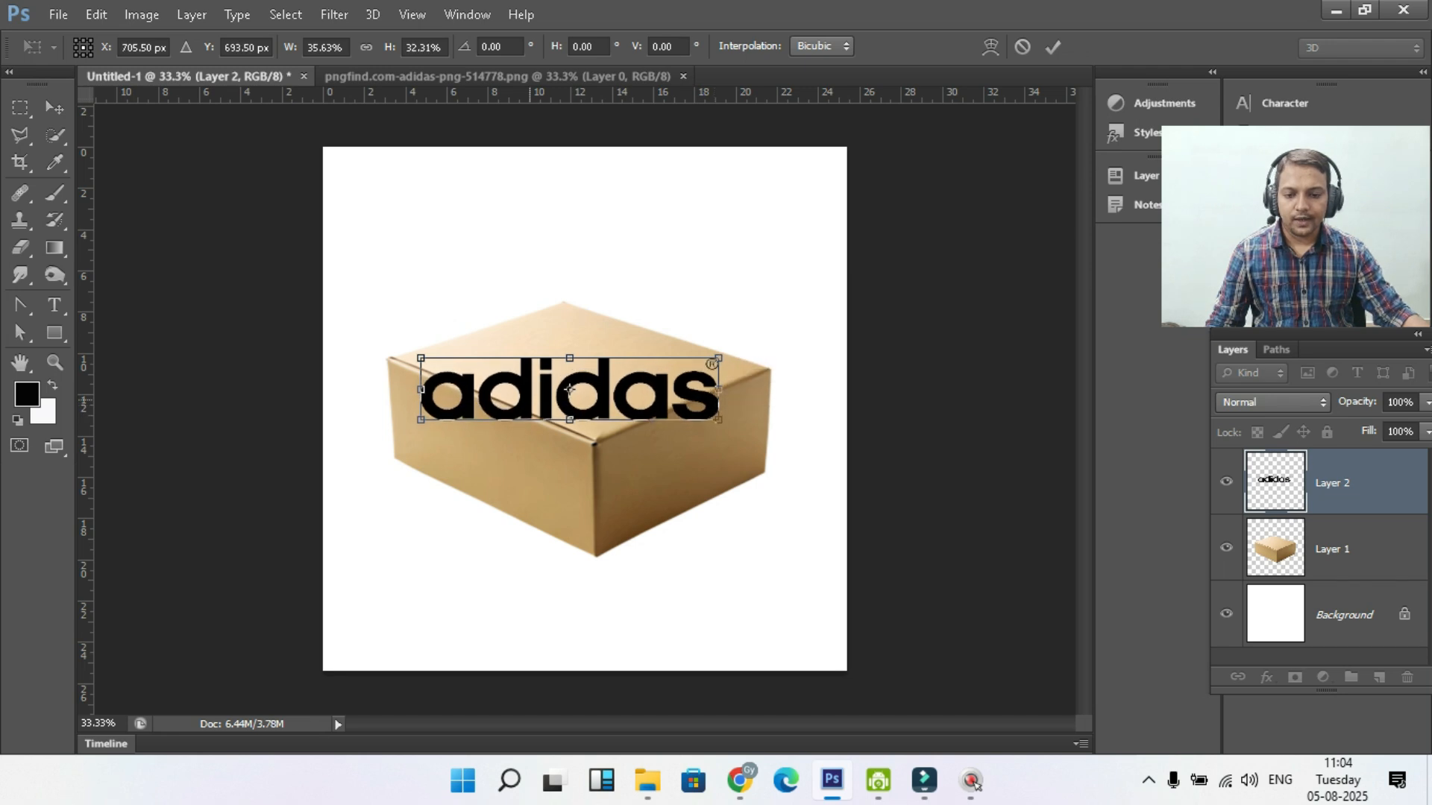
pyautogui.moveTo(570, 357); pyautogui.dragTo(570, 349)
pyautogui.press('Return')
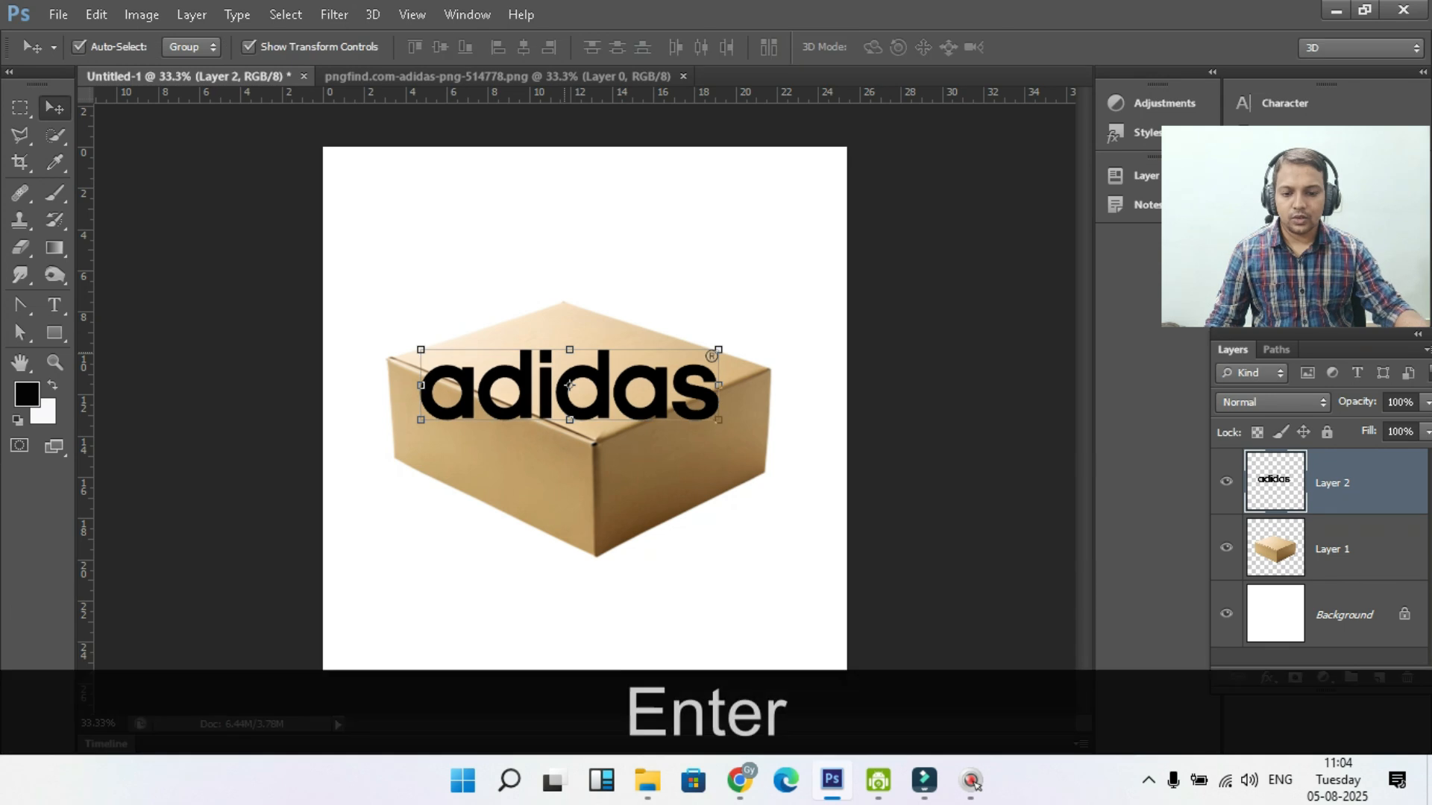
# Cut the whole adidas logo from its layer to the clipboard and open the Vanishing Point filter
pyautogui.hotkey('ctrl', 'a')
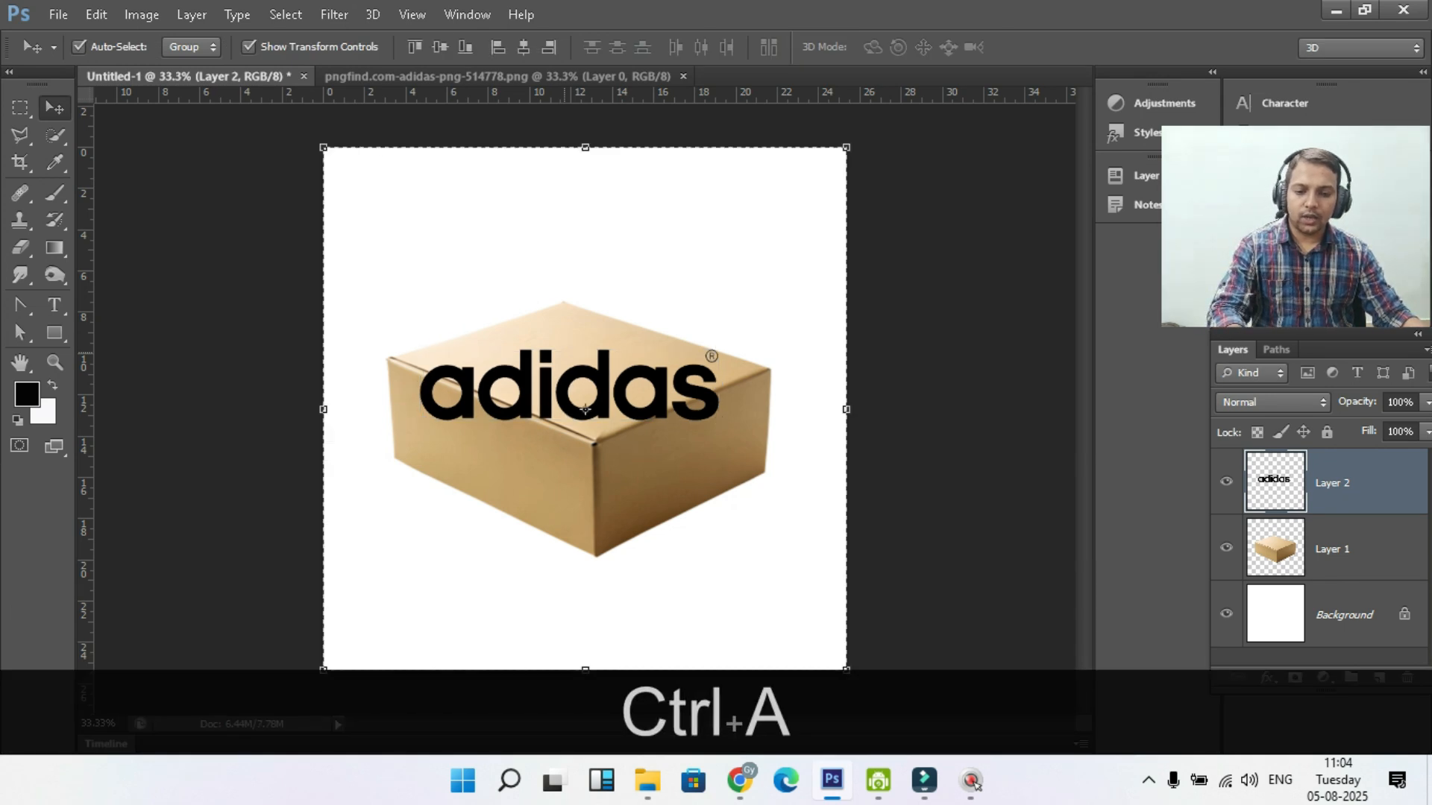
pyautogui.hotkey('ctrl', 'x')
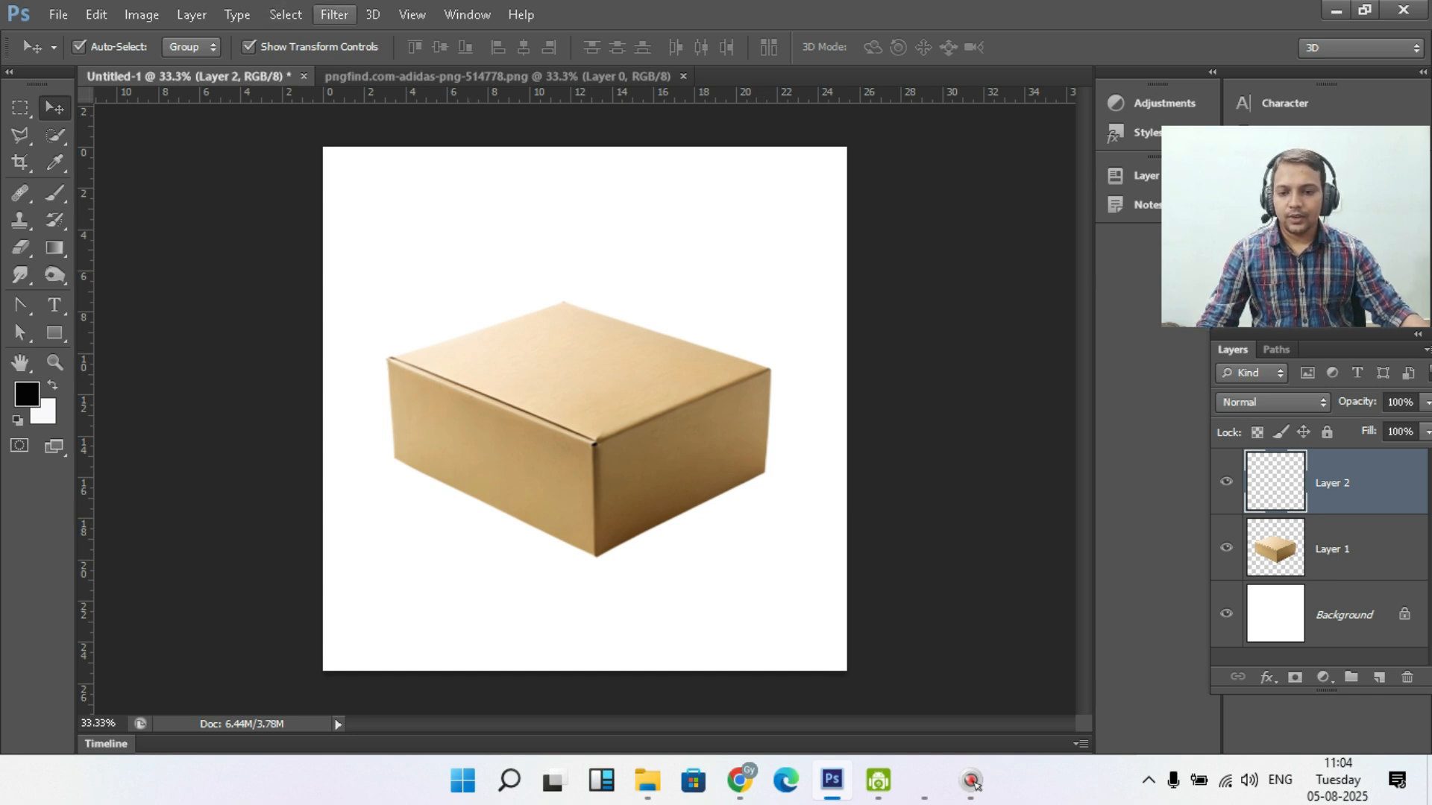
pyautogui.click(335, 14)
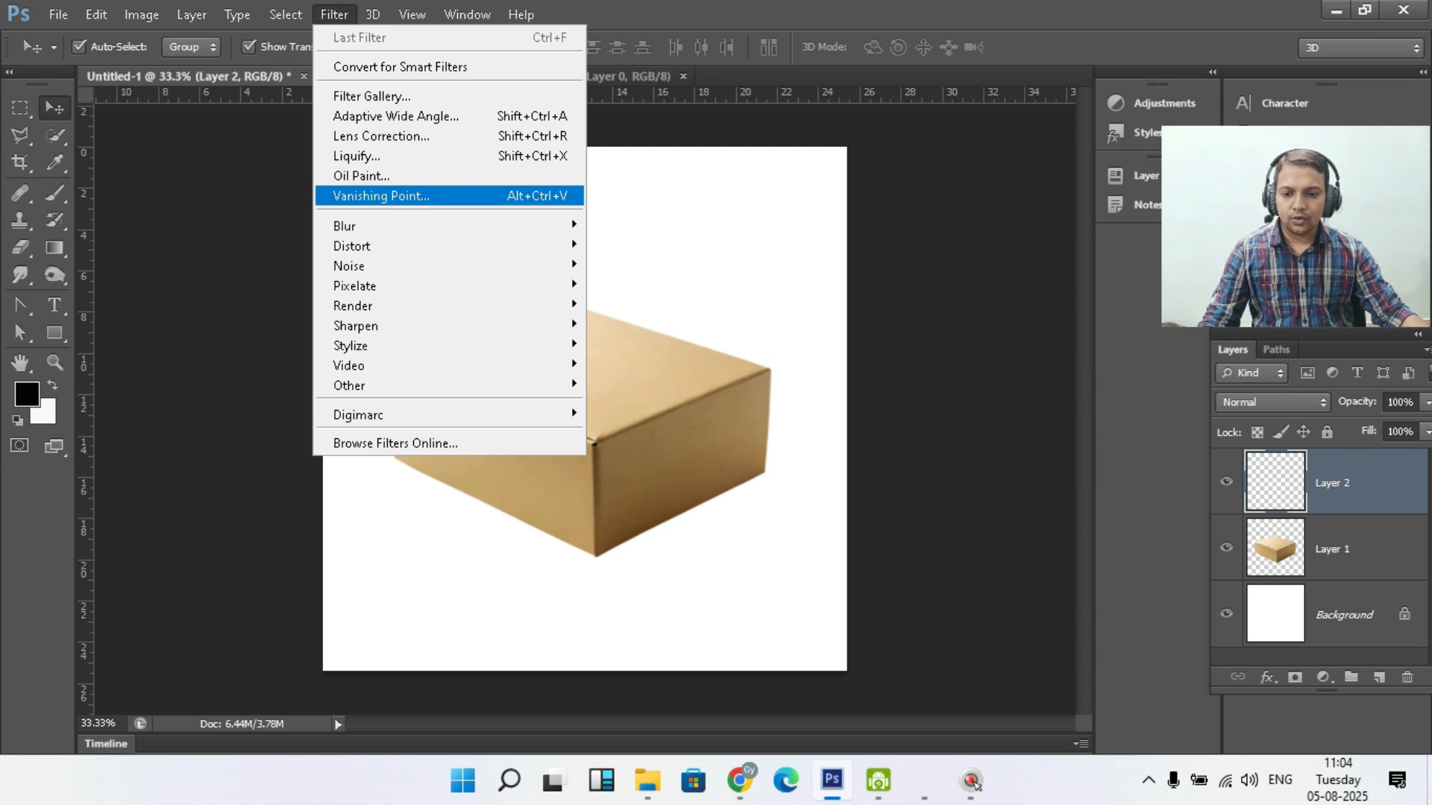
pyautogui.click(406, 195)
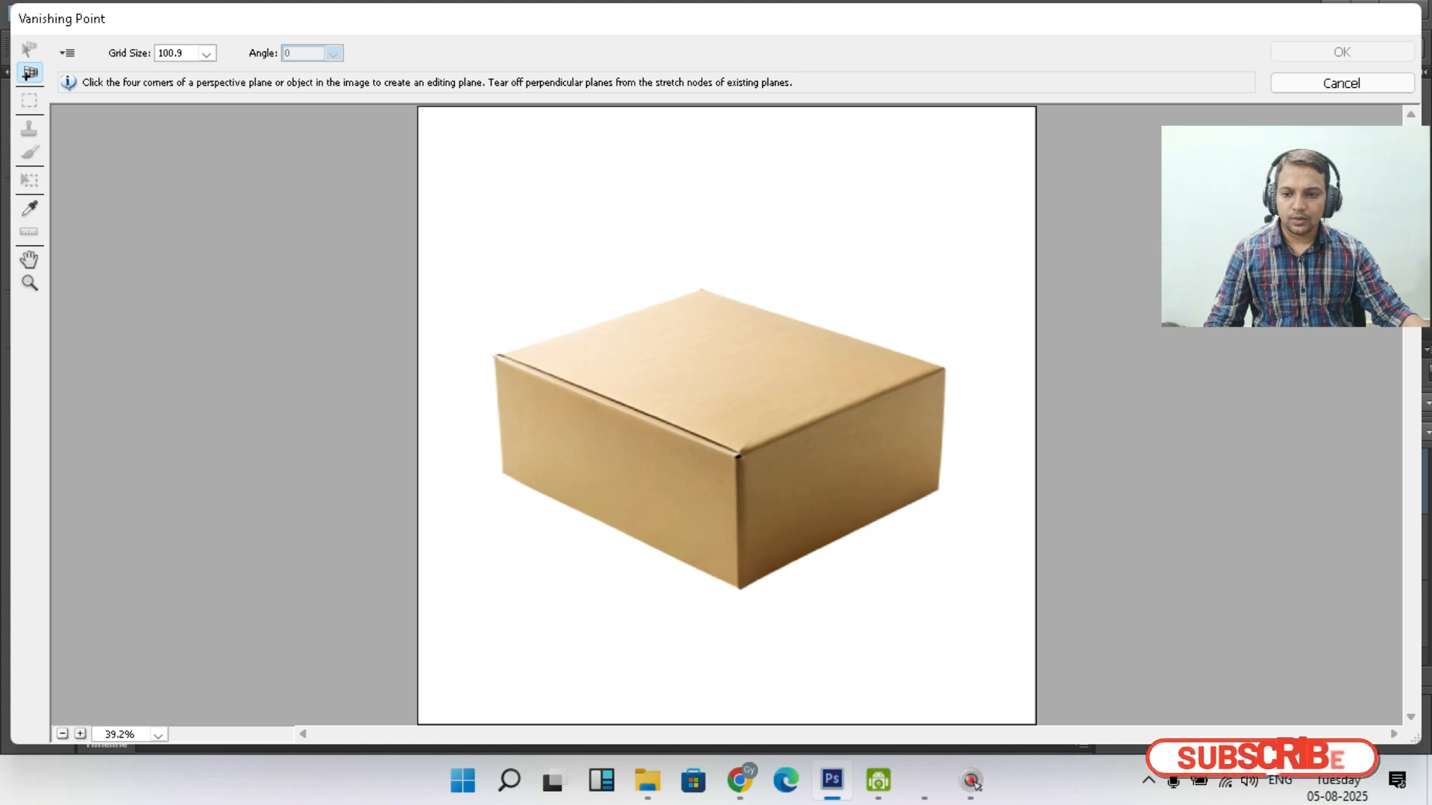
# Create a perspective plane on the box's left side face by marking its four corners
pyautogui.click(495, 359)
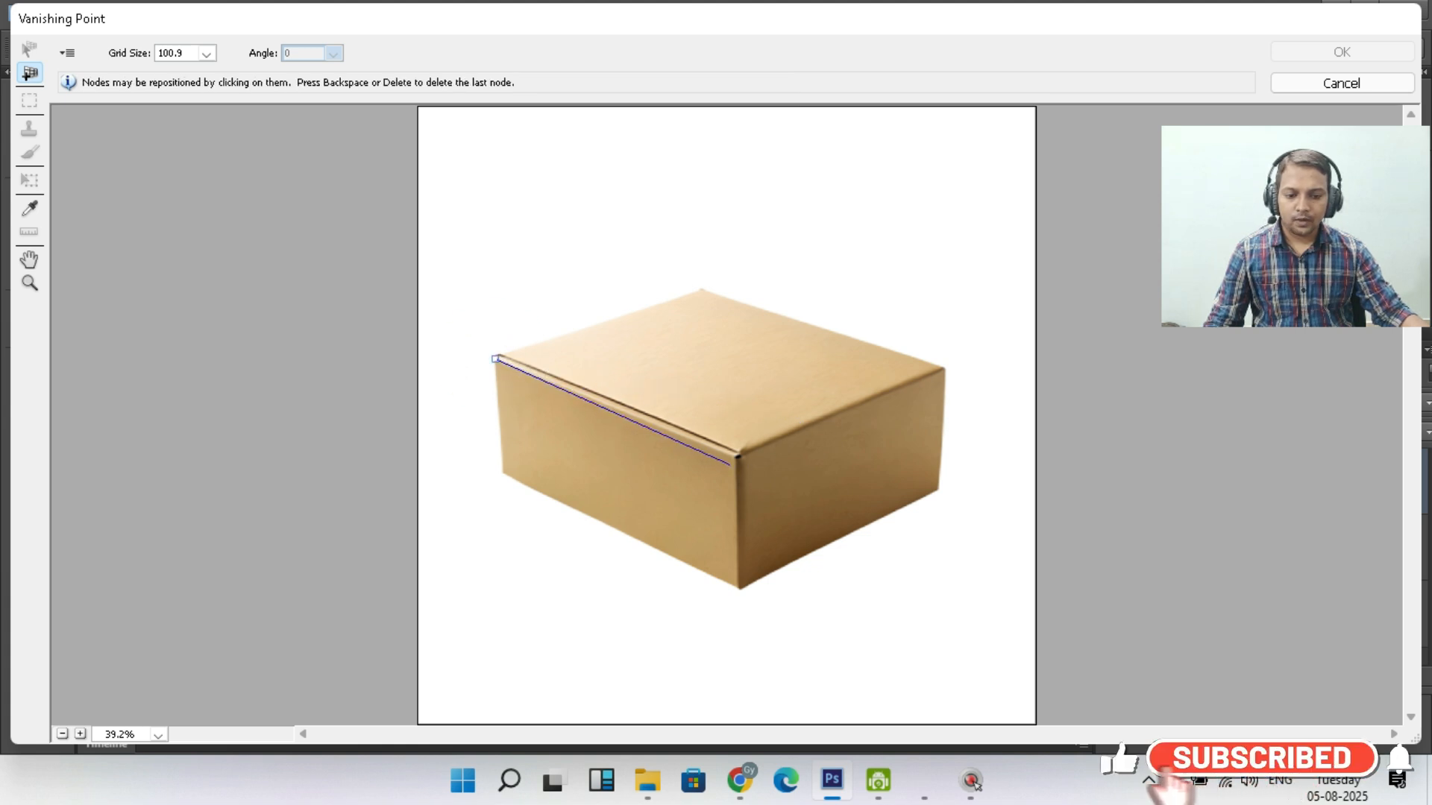
pyautogui.click(737, 456)
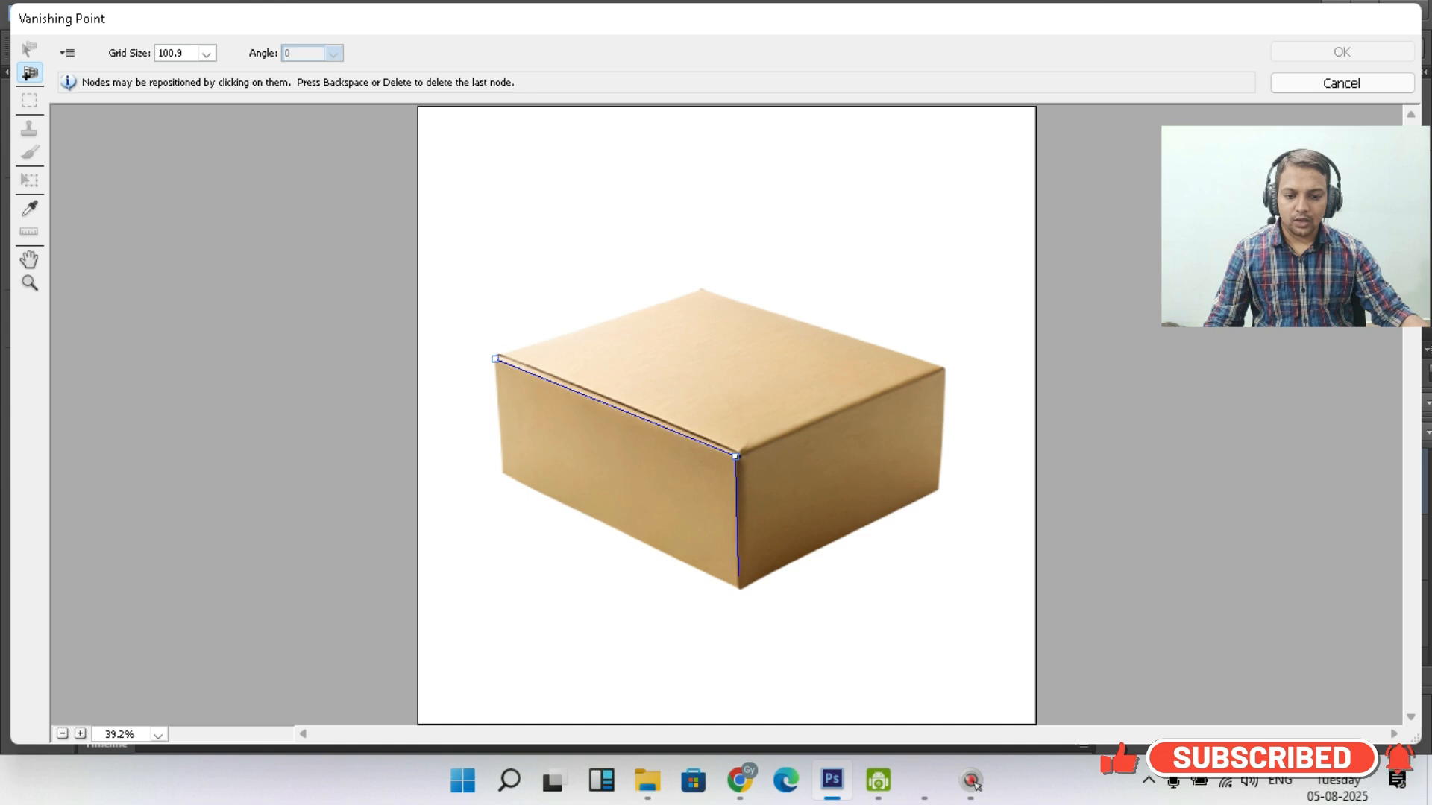
pyautogui.click(736, 585)
pyautogui.click(502, 474)
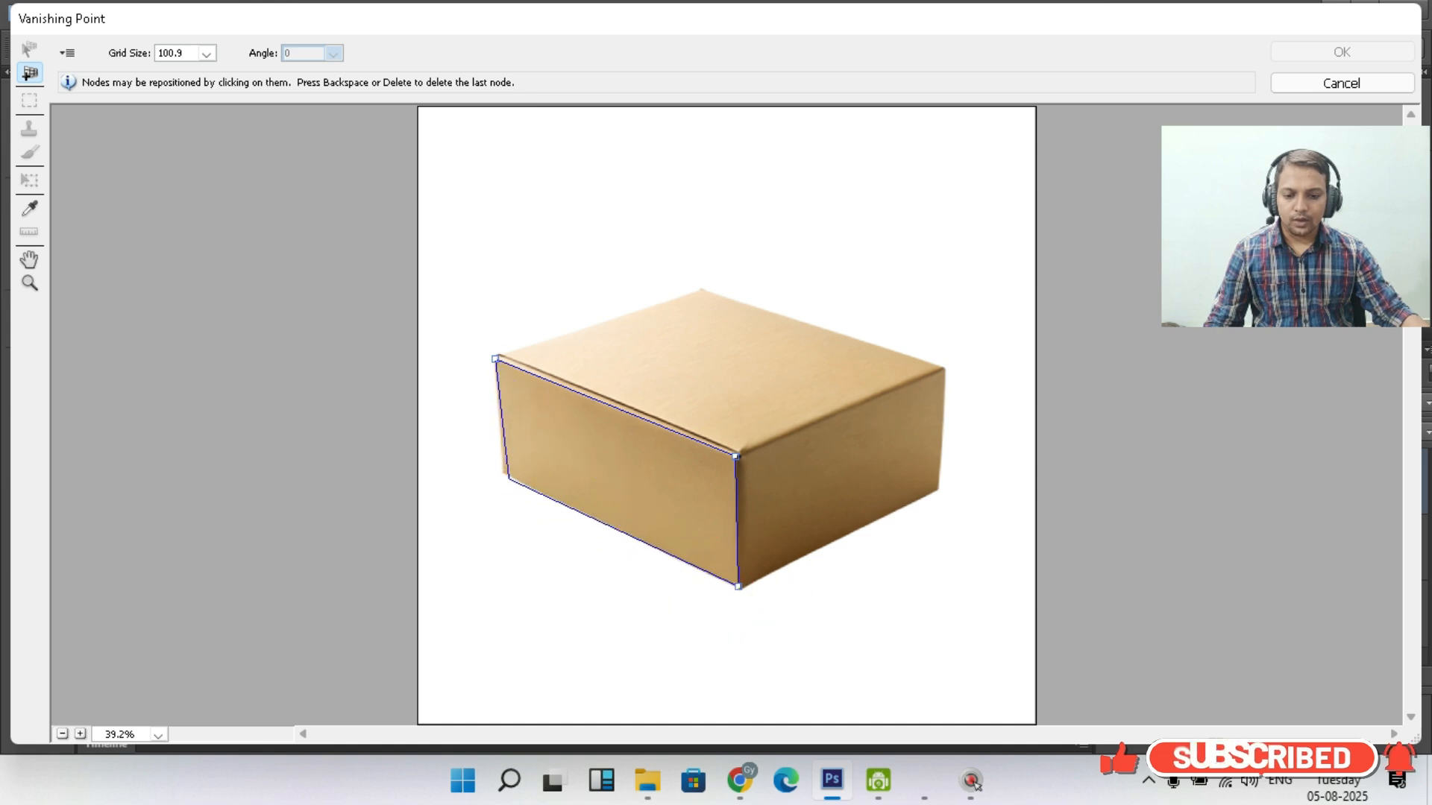
pyautogui.click(502, 475)
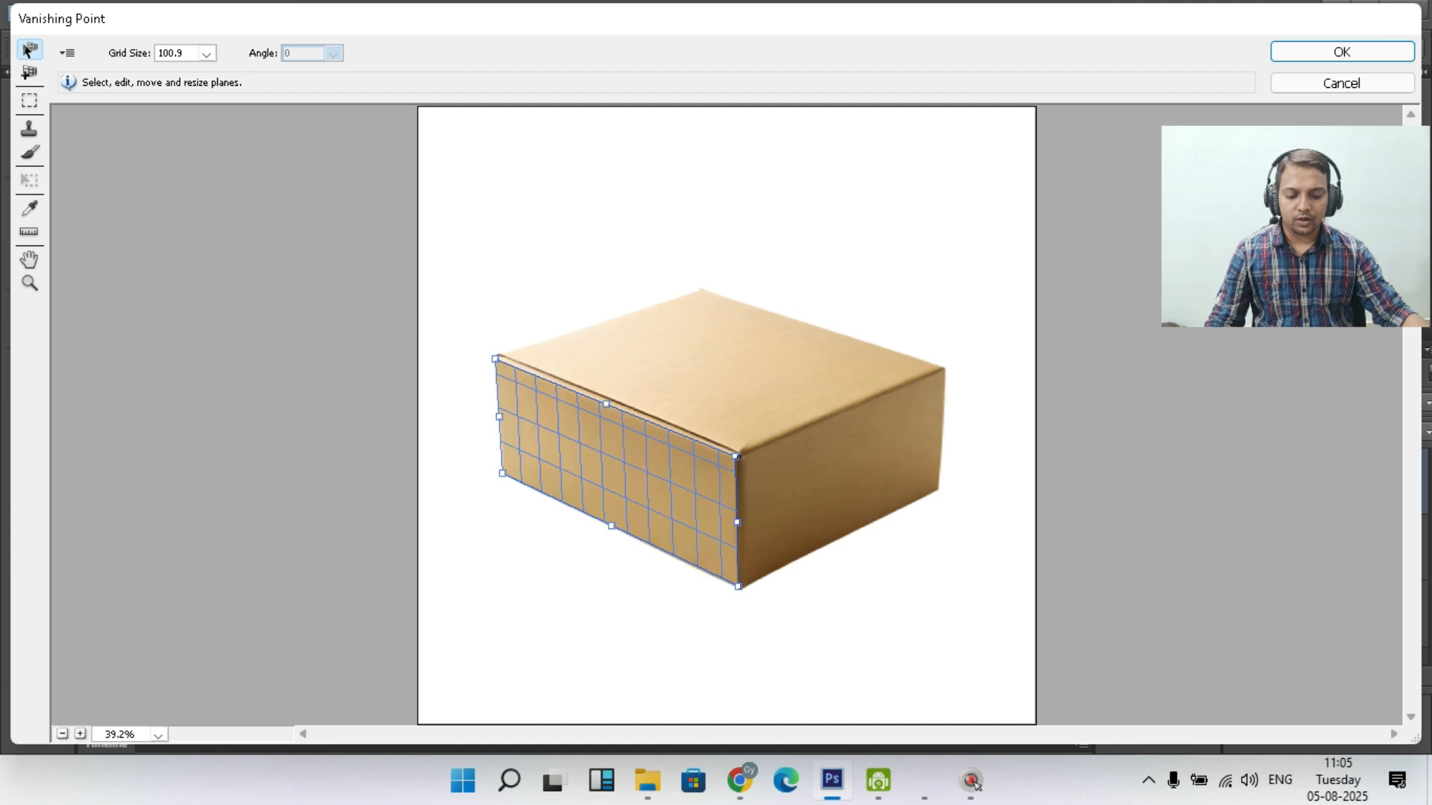
# Fine-tune the plane's upper corner at the box's nearest vertical edge so the grid fits the left side face
pyautogui.hotkey('ctrl', '-')
pyautogui.hotkey('ctrl', '=')
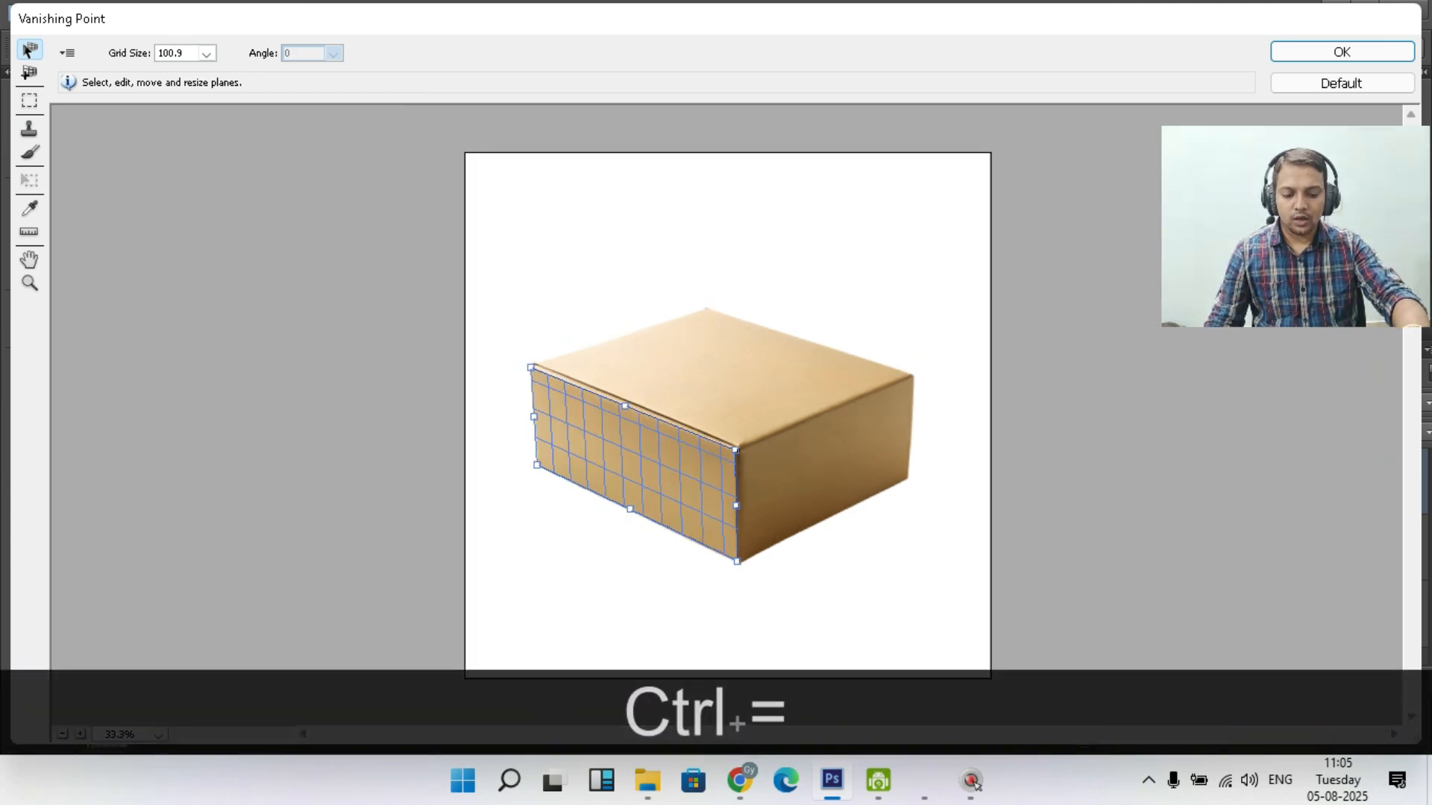
pyautogui.hotkey('ctrl', '=')
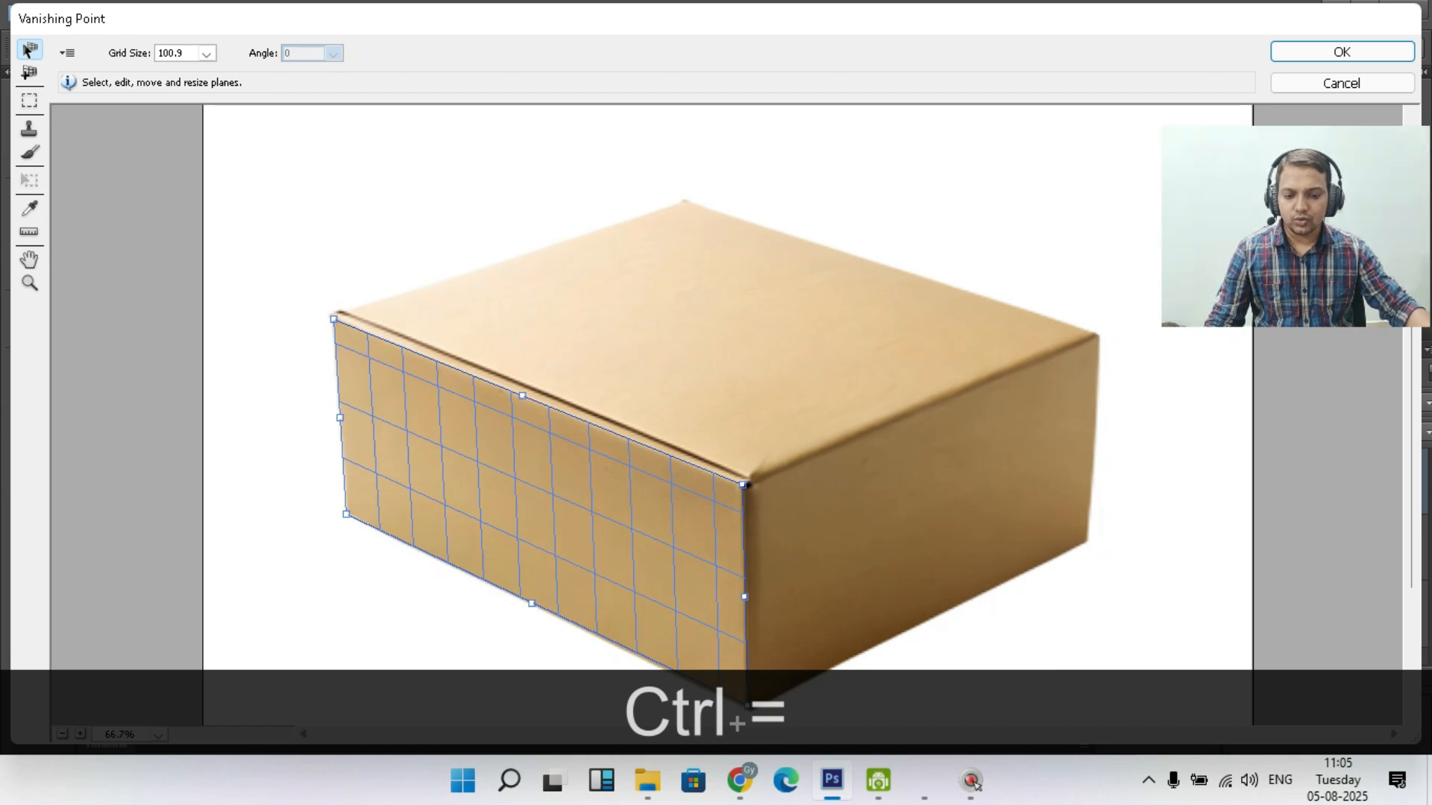
pyautogui.moveTo(743, 485); pyautogui.dragTo(739, 486)
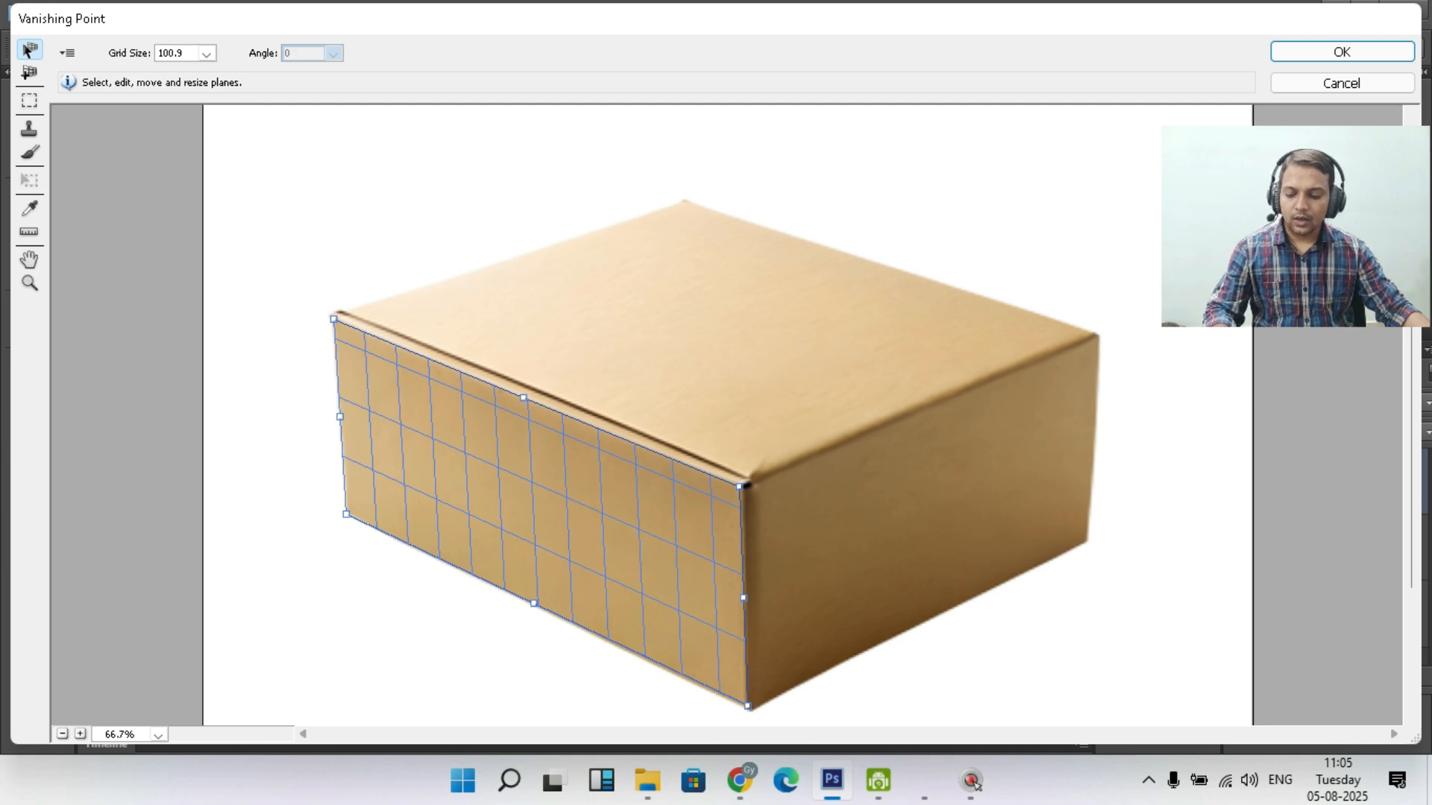
# Paste the adidas logo, fit it in perspective onto the plane on the box's left side face, and apply the filter
pyautogui.hotkey('ctrl', 'v')
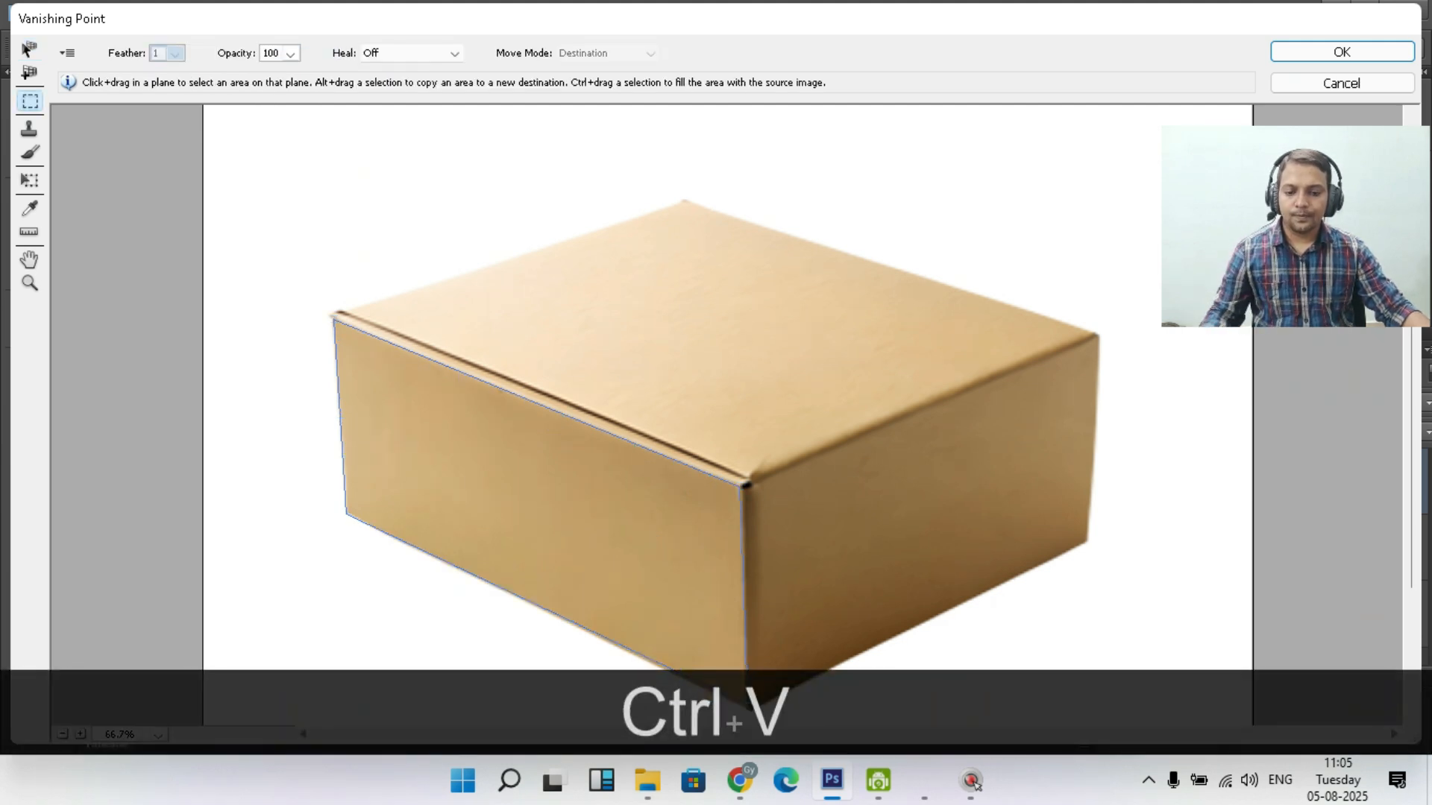
pyautogui.hotkey('ctrl', '-')
pyautogui.hotkey('ctrl', '-')
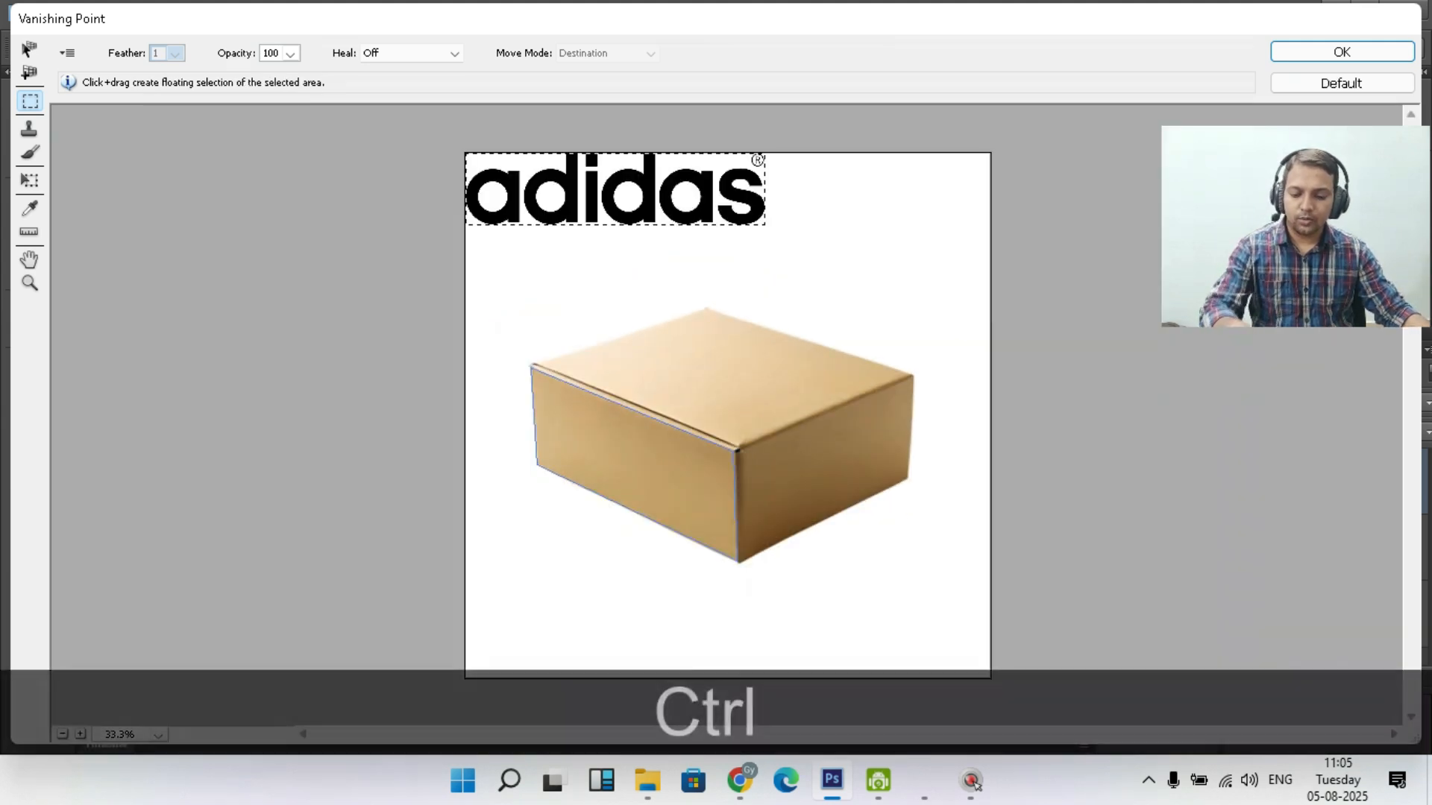
pyautogui.hotkey('ctrl', 't')
pyautogui.moveTo(758, 160); pyautogui.dragTo(641, 472)
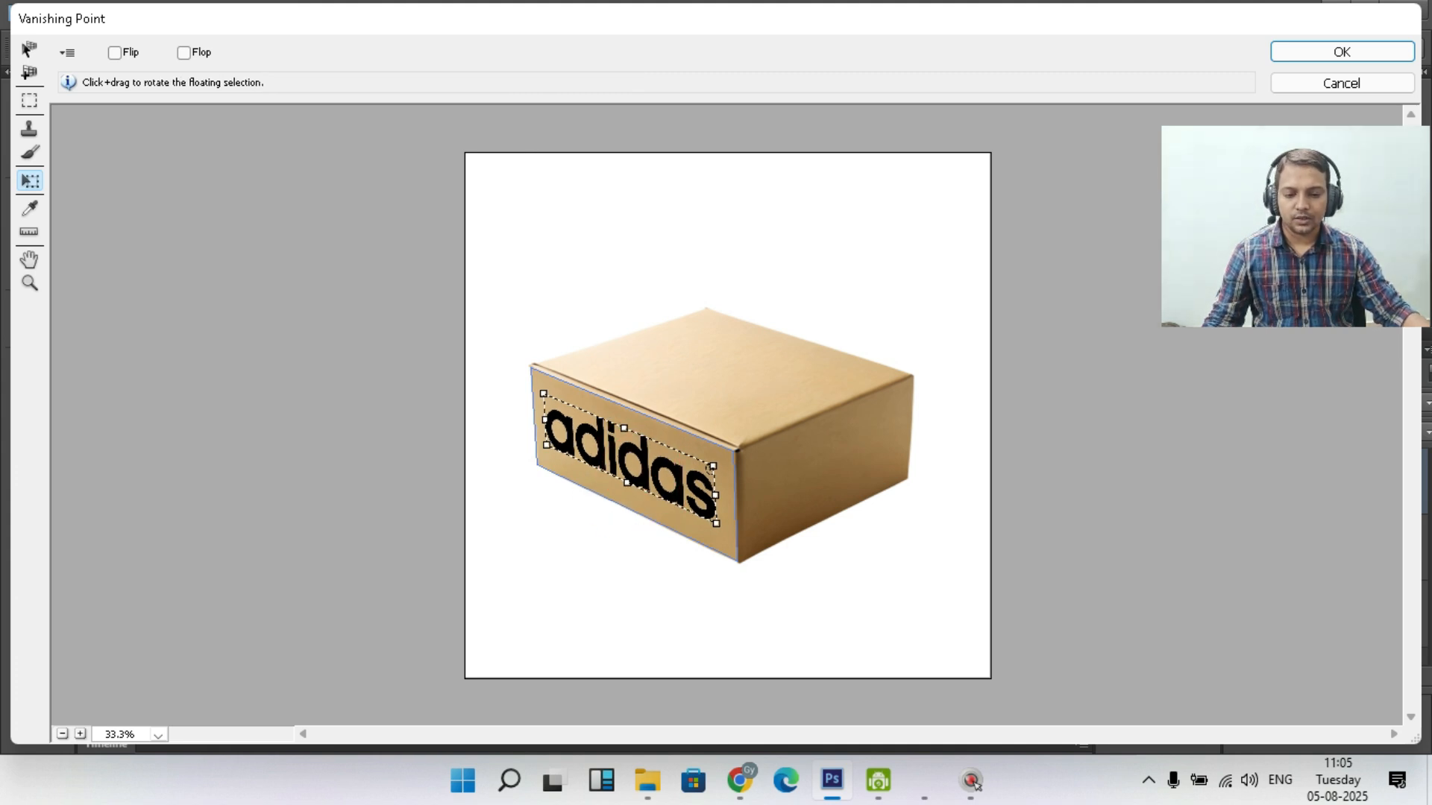
pyautogui.press('Return')
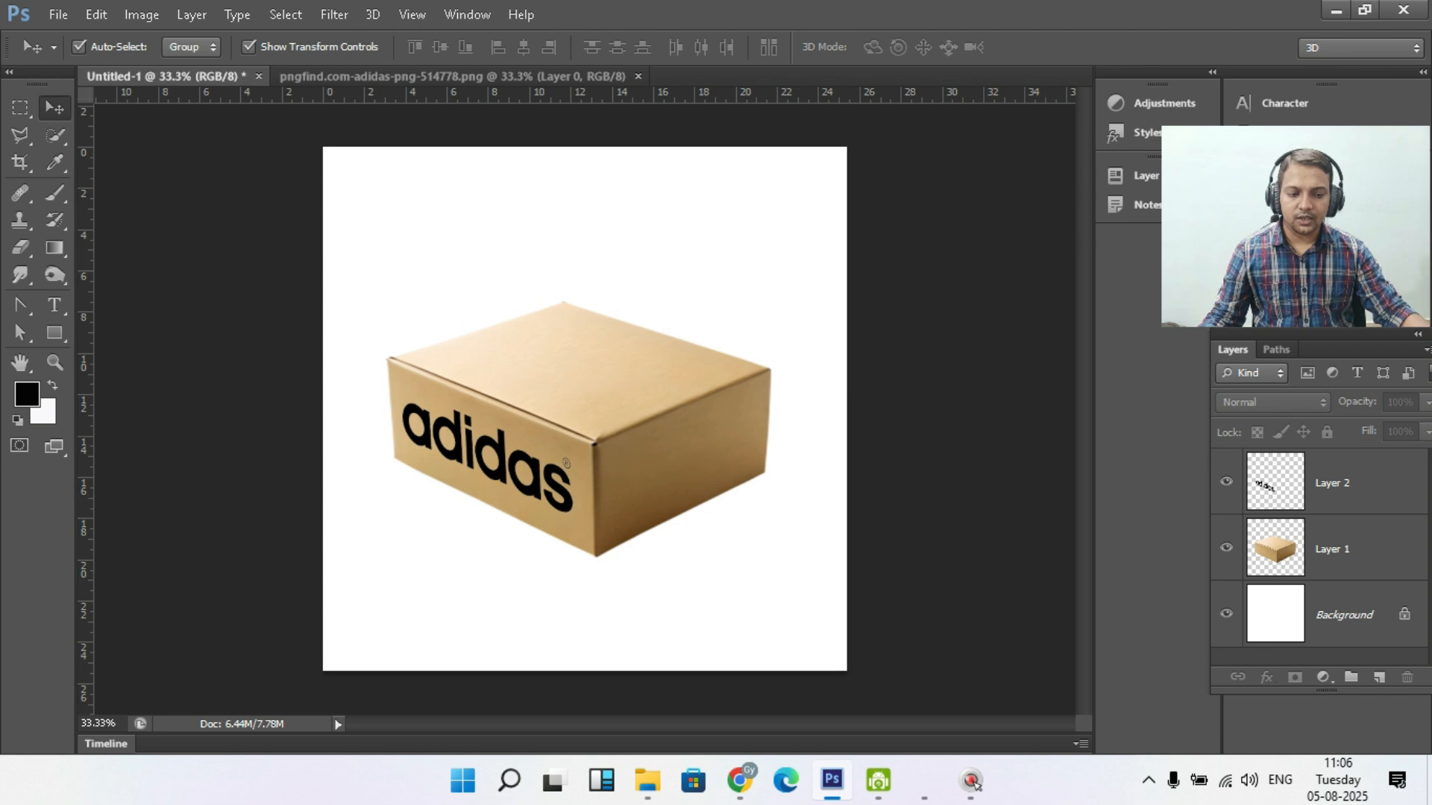
# Add a new empty layer above the placed logo and open the Vanishing Point filter on it
pyautogui.click(1379, 677)
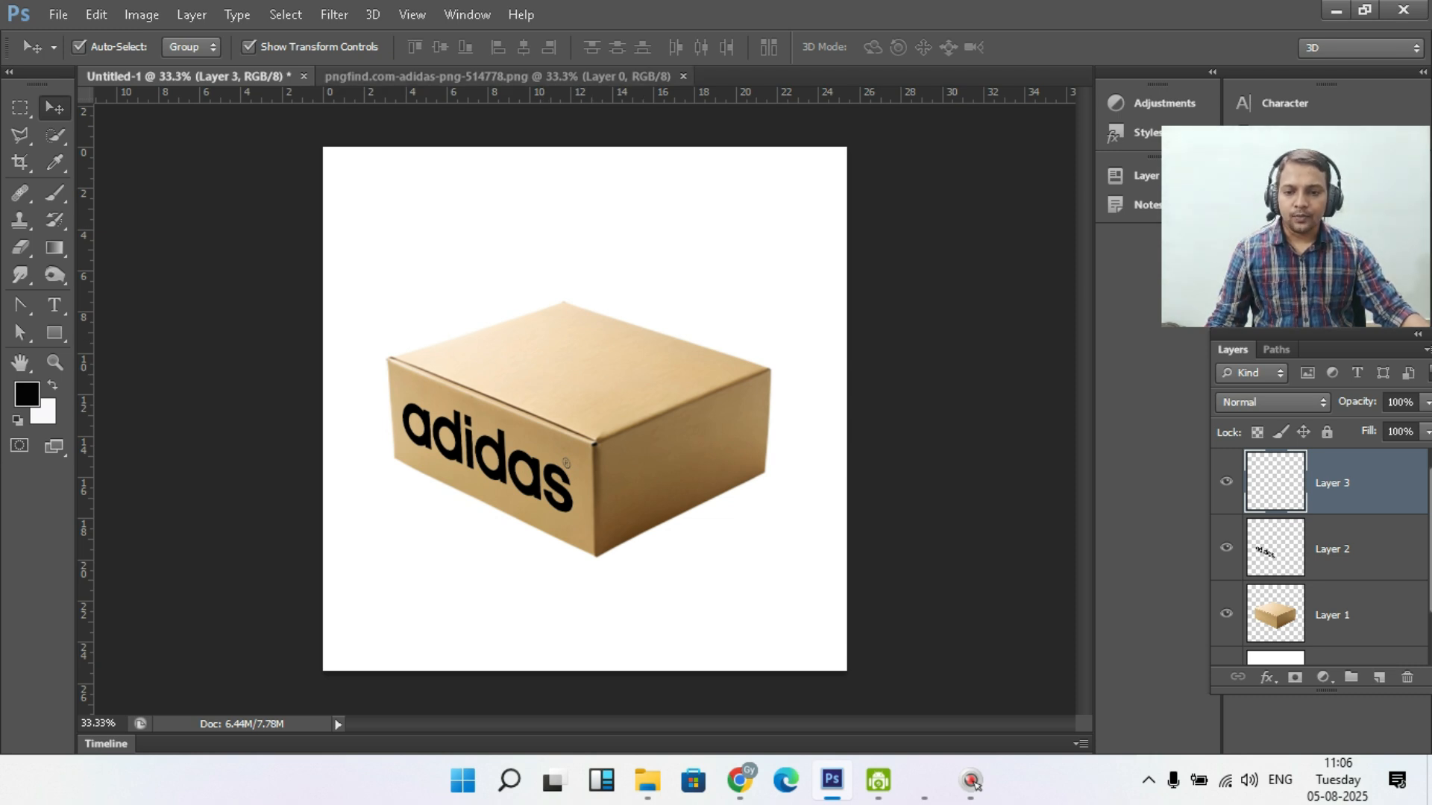
pyautogui.click(334, 15)
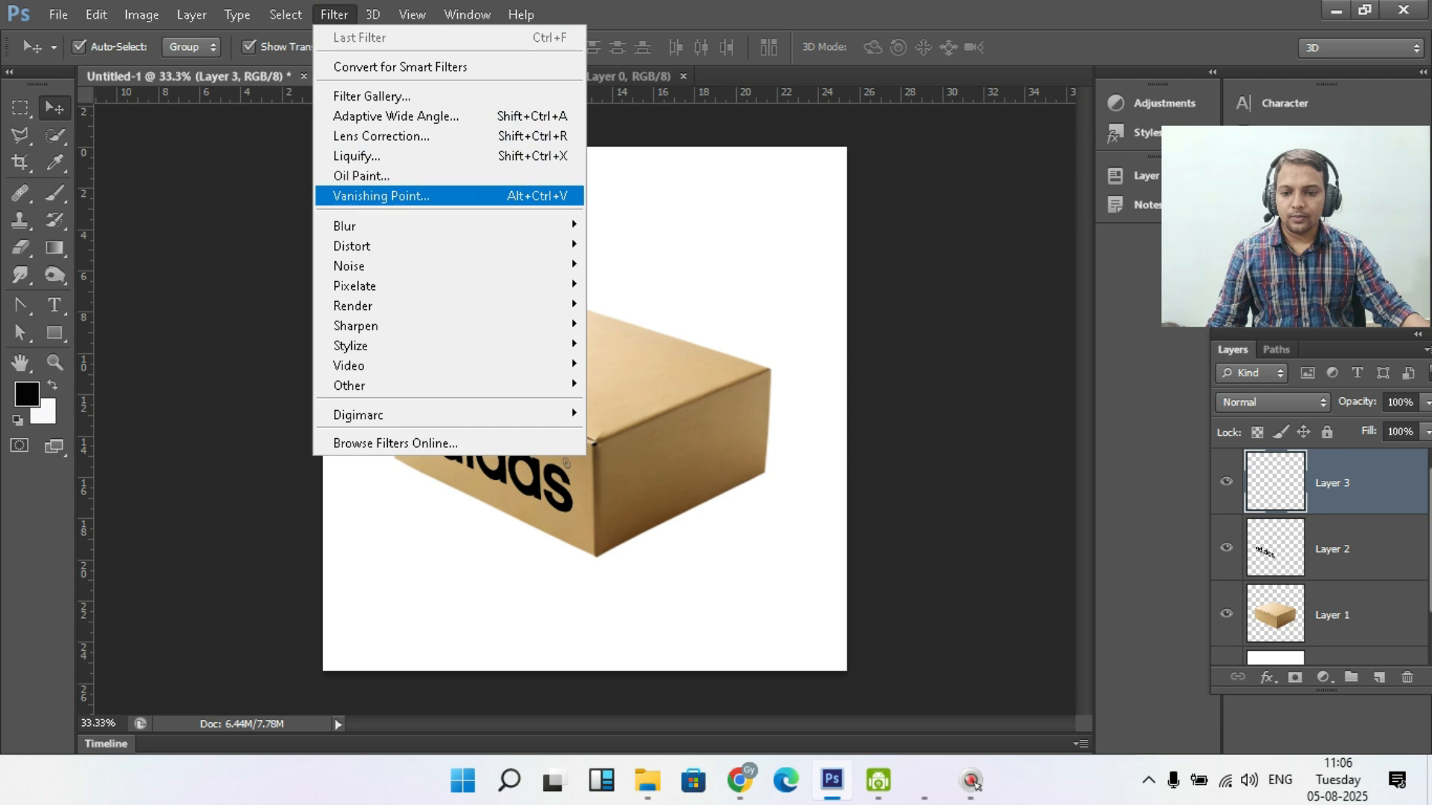
pyautogui.click(377, 193)
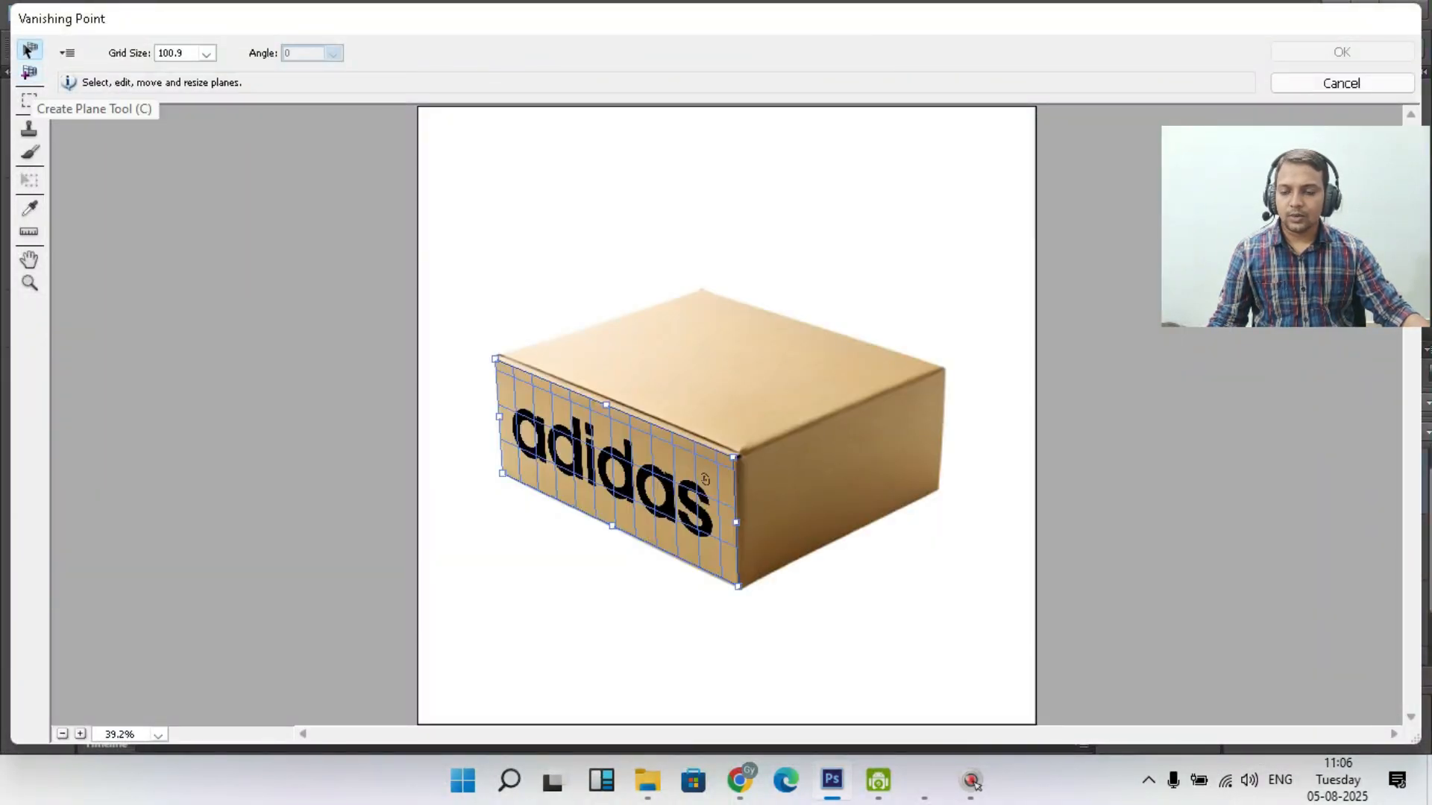
# Create a perspective plane on the box's top face and fine-tune its two corners along the front-left edge to fit the lid
pyautogui.click(30, 72)
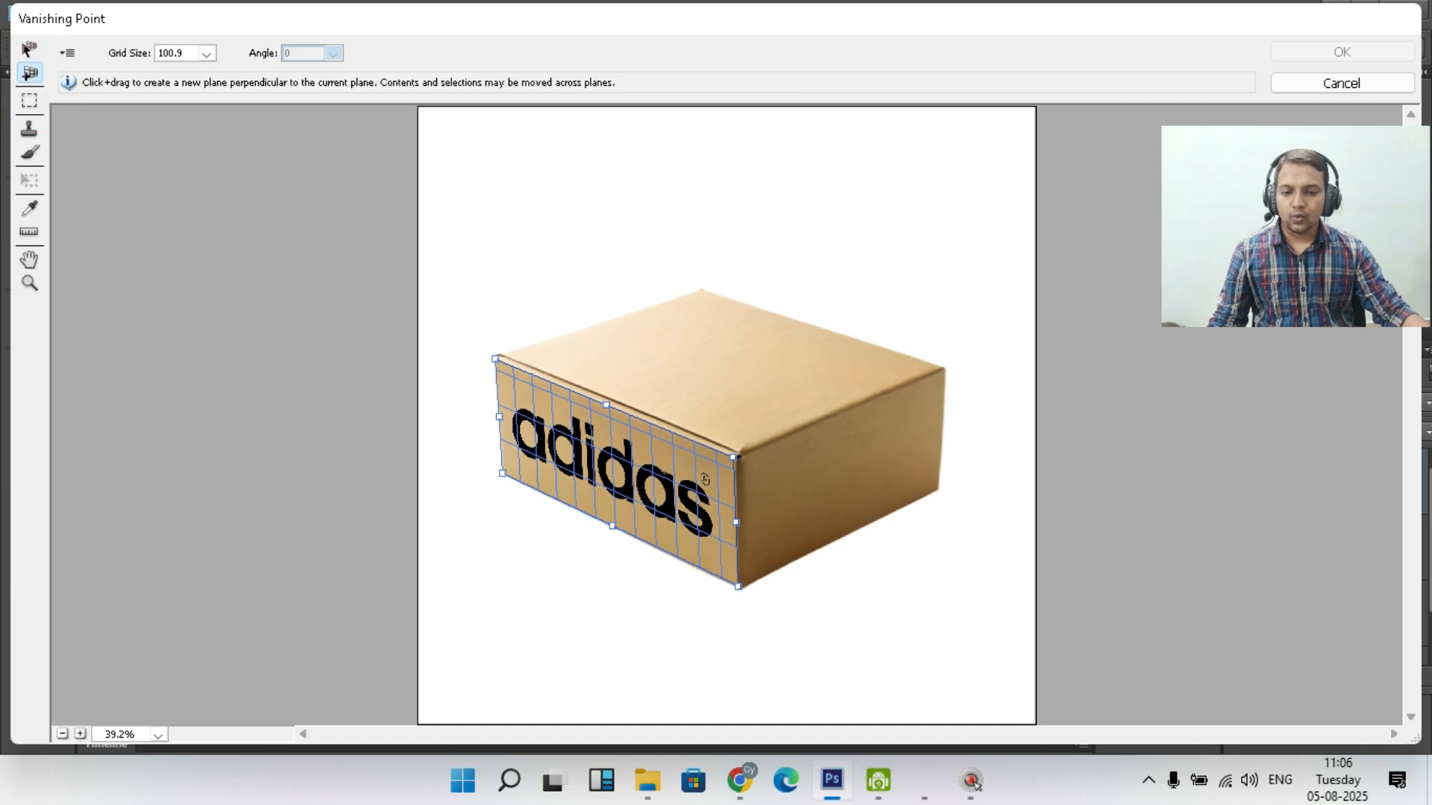
pyautogui.click(503, 356)
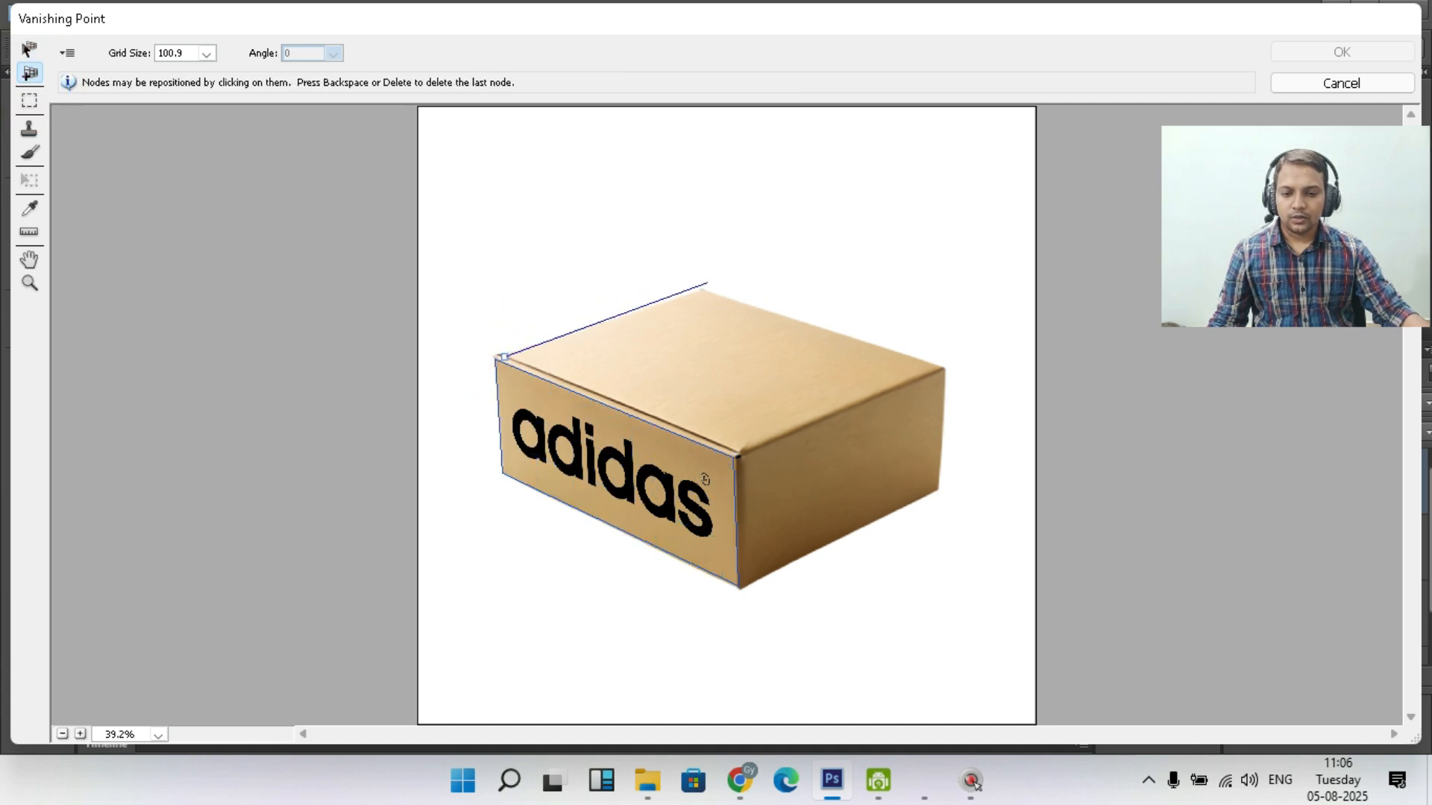
pyautogui.click(701, 290)
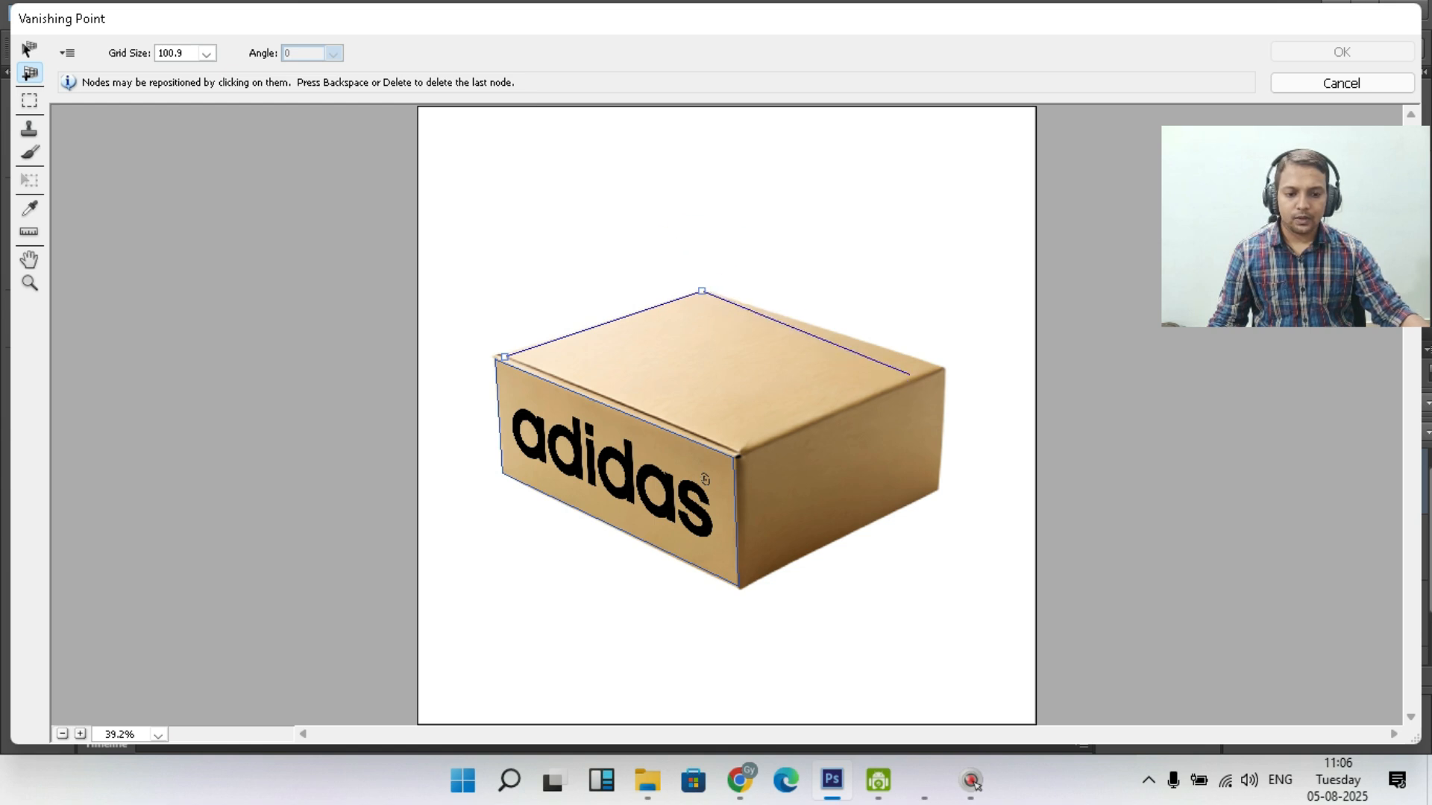
pyautogui.click(940, 368)
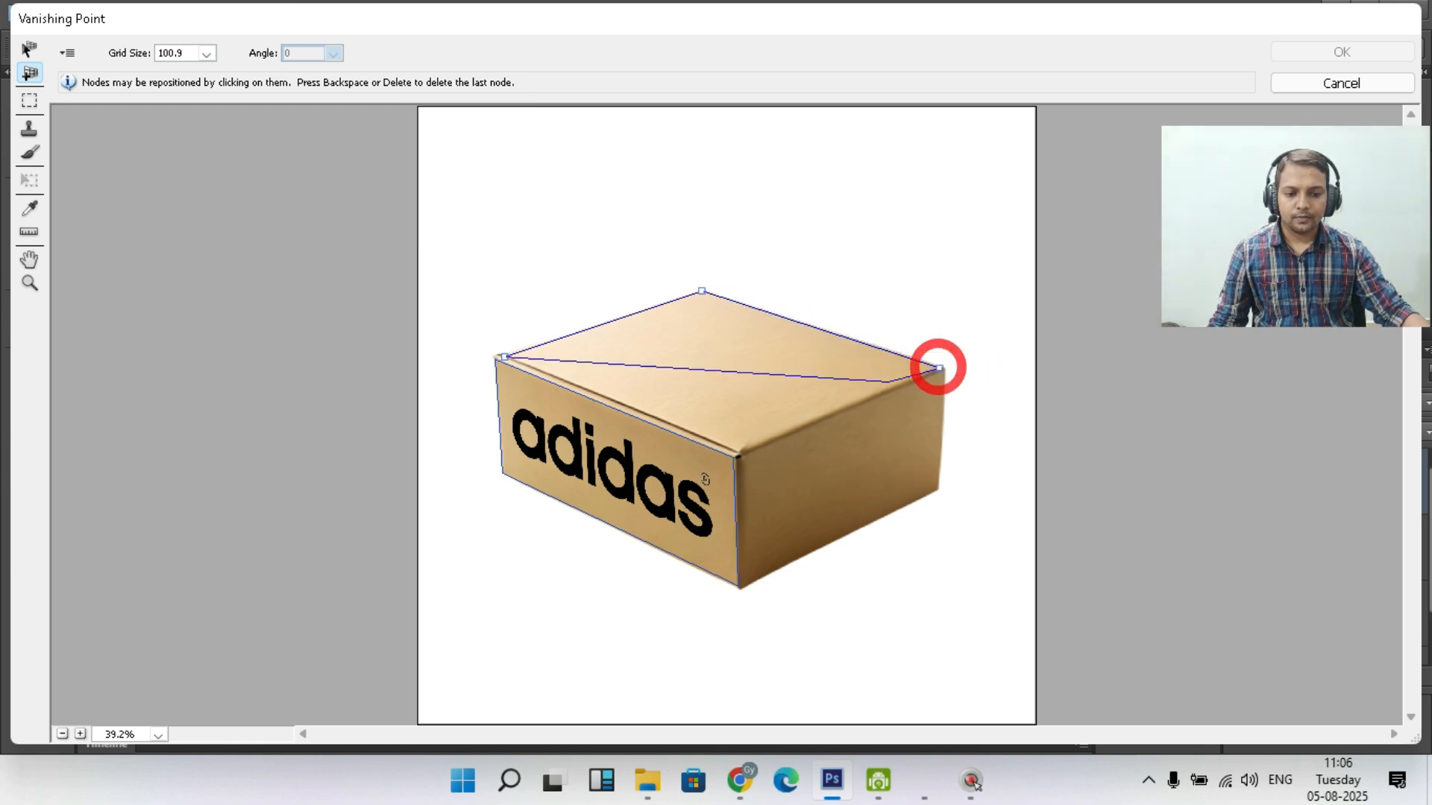
pyautogui.click(738, 452)
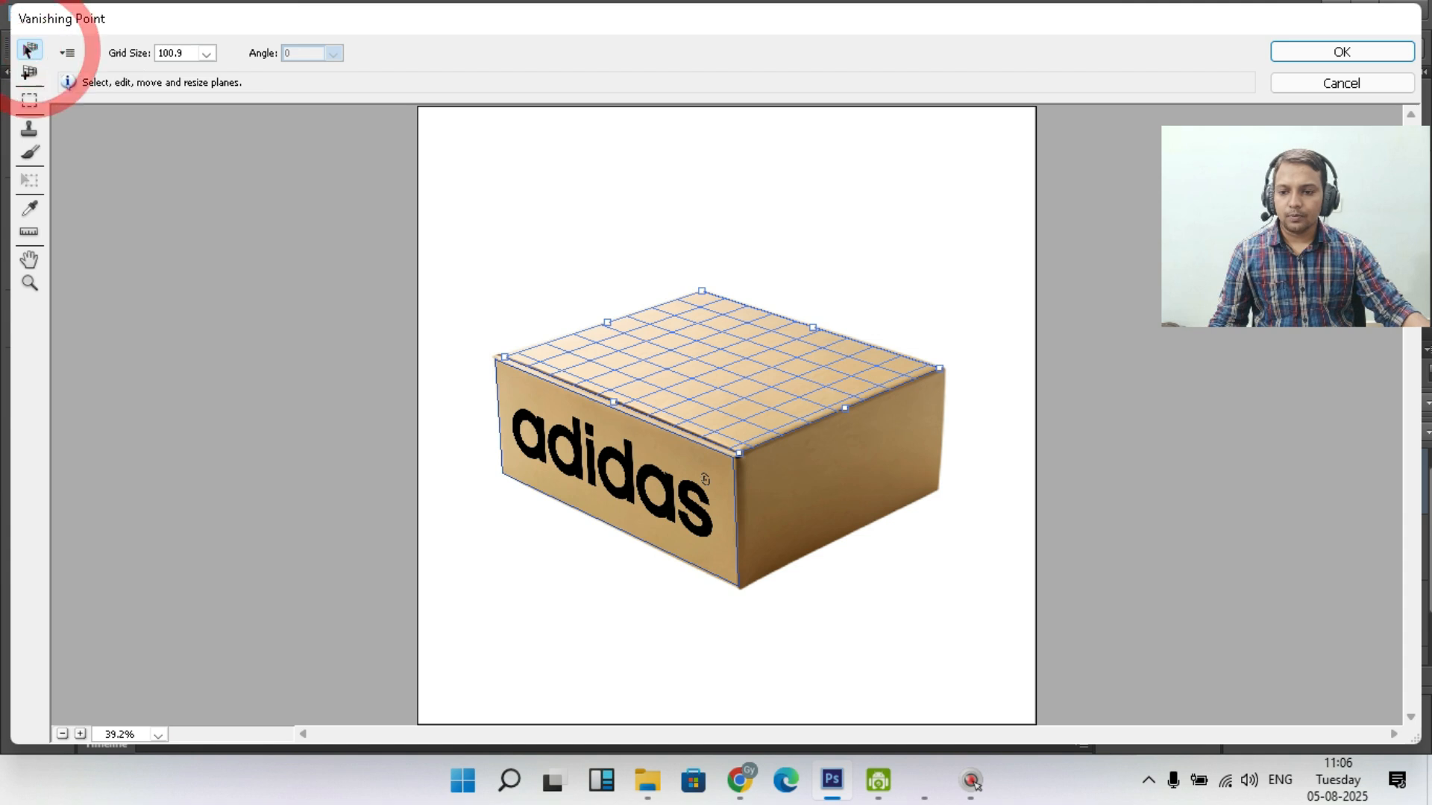
pyautogui.moveTo(504, 357); pyautogui.dragTo(512, 355)
pyautogui.moveTo(738, 453); pyautogui.dragTo(739, 447)
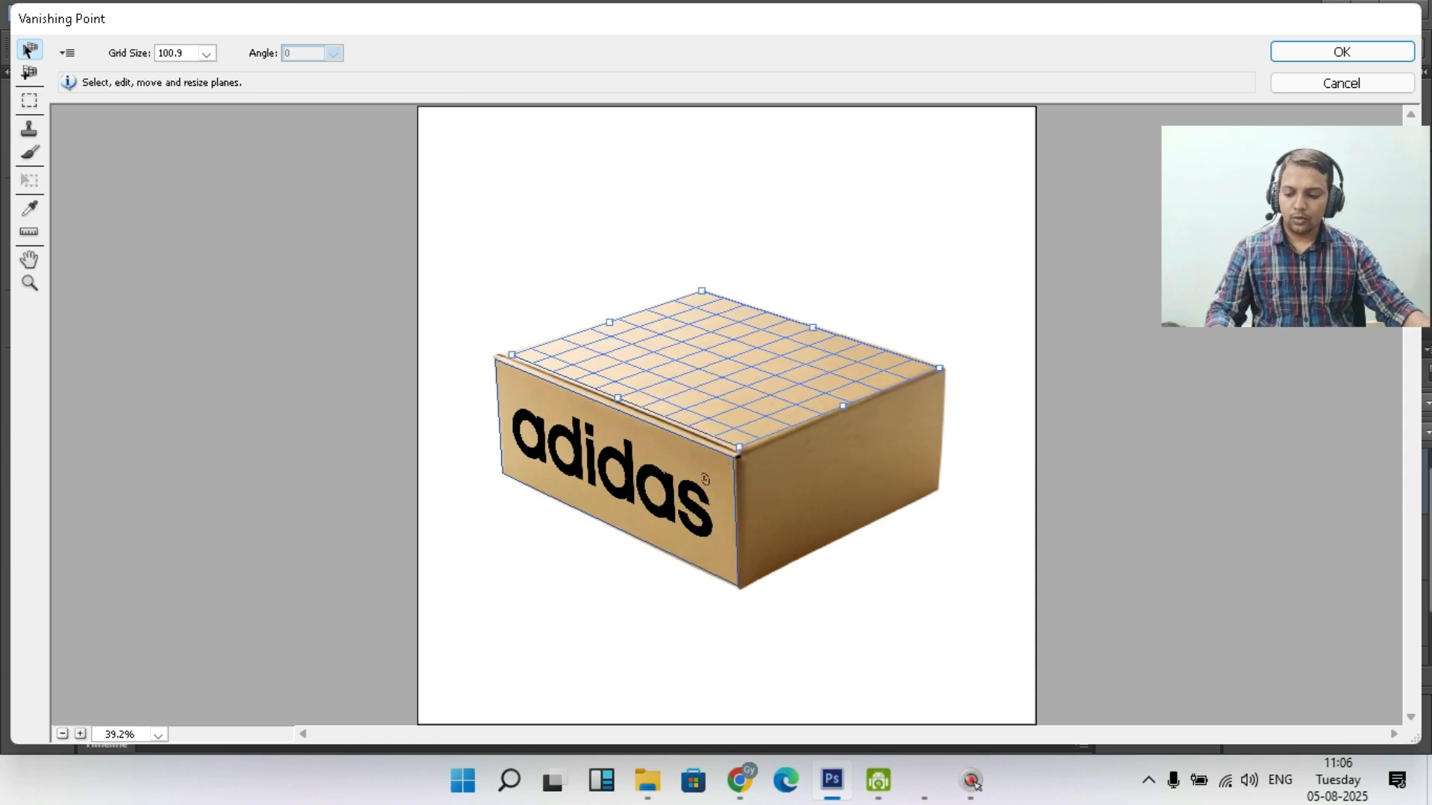
# Paste the adidas logo again and scale it down in the perspective of the top face plane
pyautogui.hotkey('ctrl', 'v')
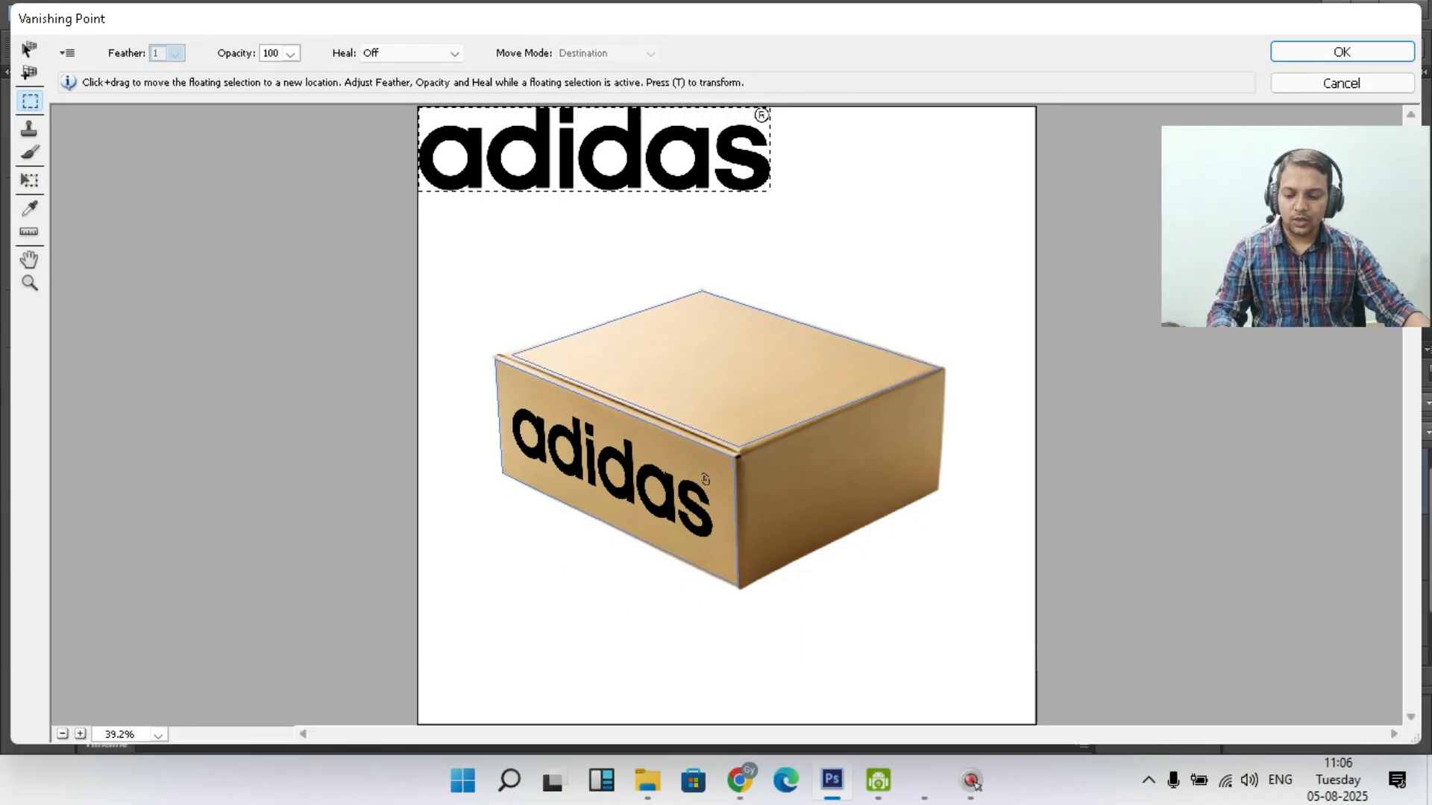
pyautogui.hotkey('ctrl', 't')
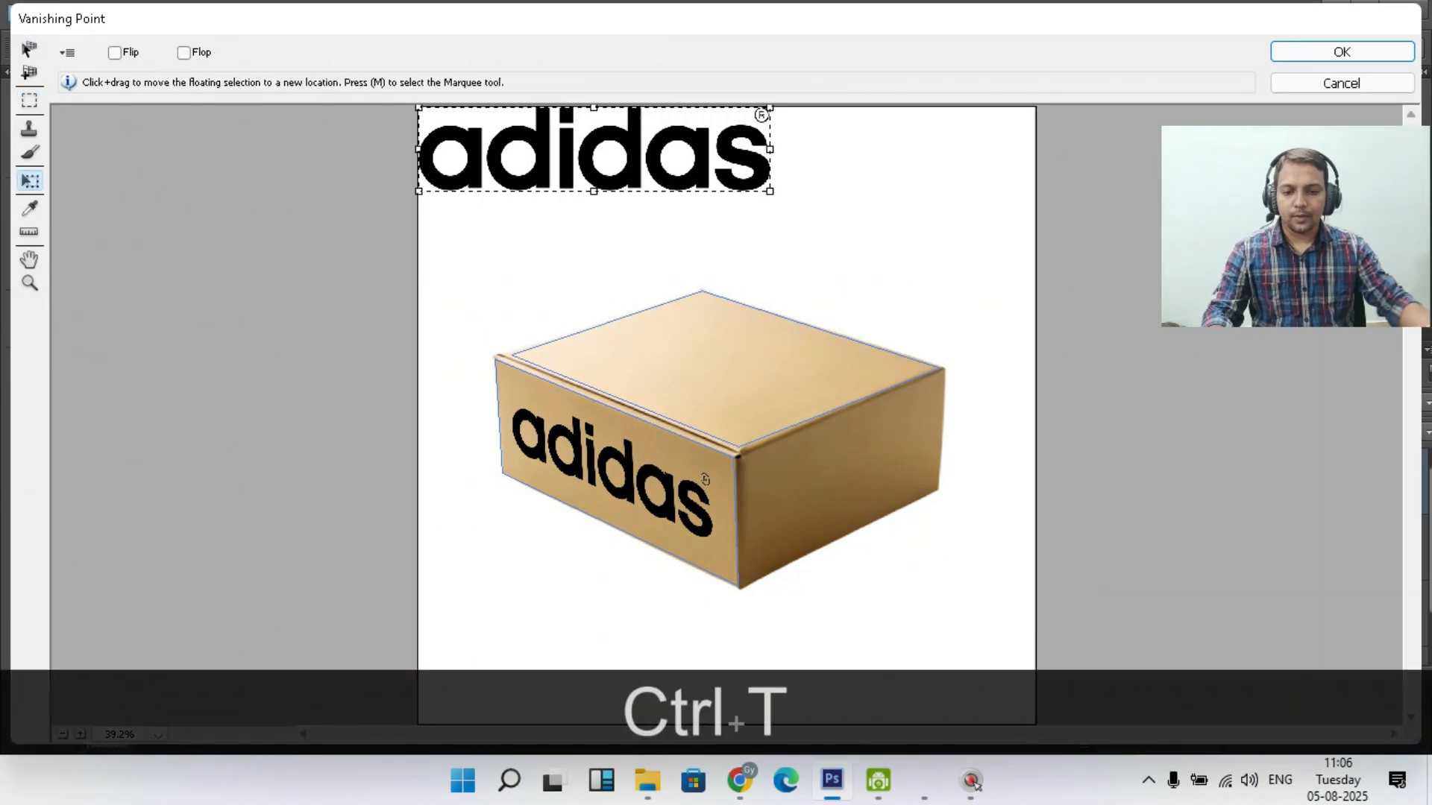
pyautogui.moveTo(593, 149); pyautogui.dragTo(632, 224)
pyautogui.moveTo(830, 193); pyautogui.dragTo(800, 244)
pyautogui.moveTo(646, 221)
pyautogui.mouseDown()
pyautogui.moveTo(699, 337)
pyautogui.moveTo(656, 203)
pyautogui.mouseUp()
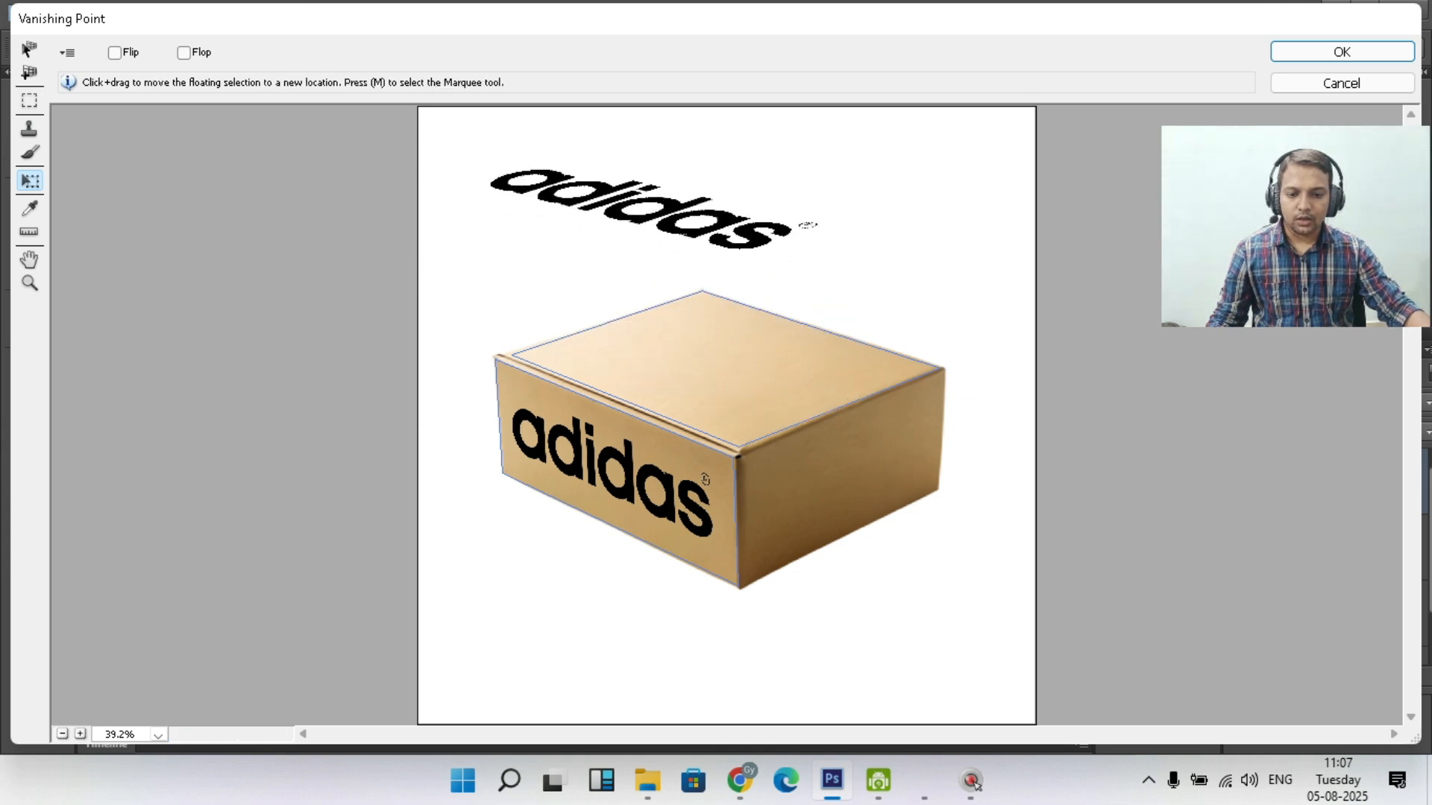
pyautogui.moveTo(812, 225); pyautogui.dragTo(712, 199)
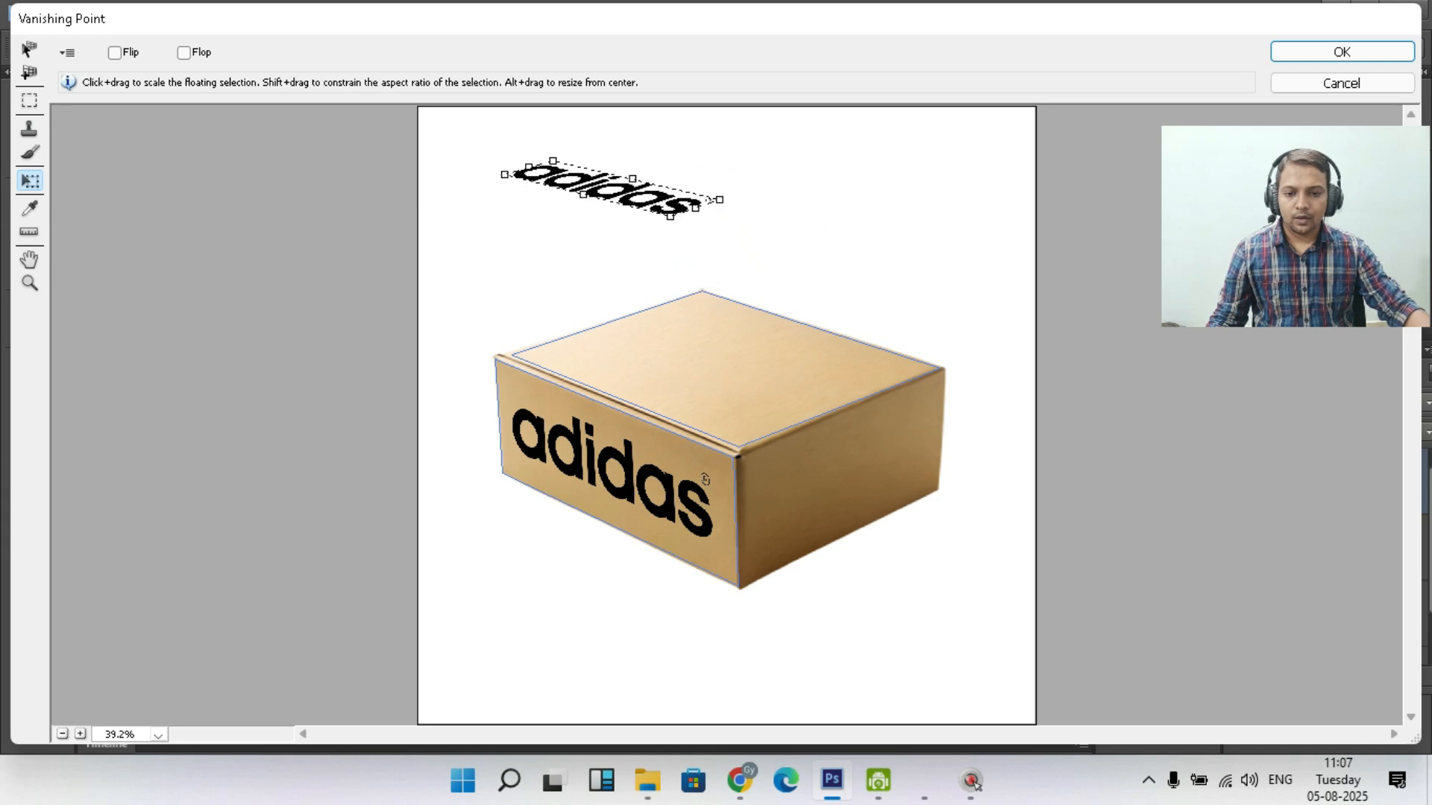
# Move the scaled logo onto the middle of the box's top face and apply the Vanishing Point filter
pyautogui.moveTo(600, 186); pyautogui.dragTo(864, 382)
pyautogui.click(831, 380)
pyautogui.moveTo(786, 403); pyautogui.dragTo(783, 407)
pyautogui.click(783, 402)
pyautogui.press('Return')
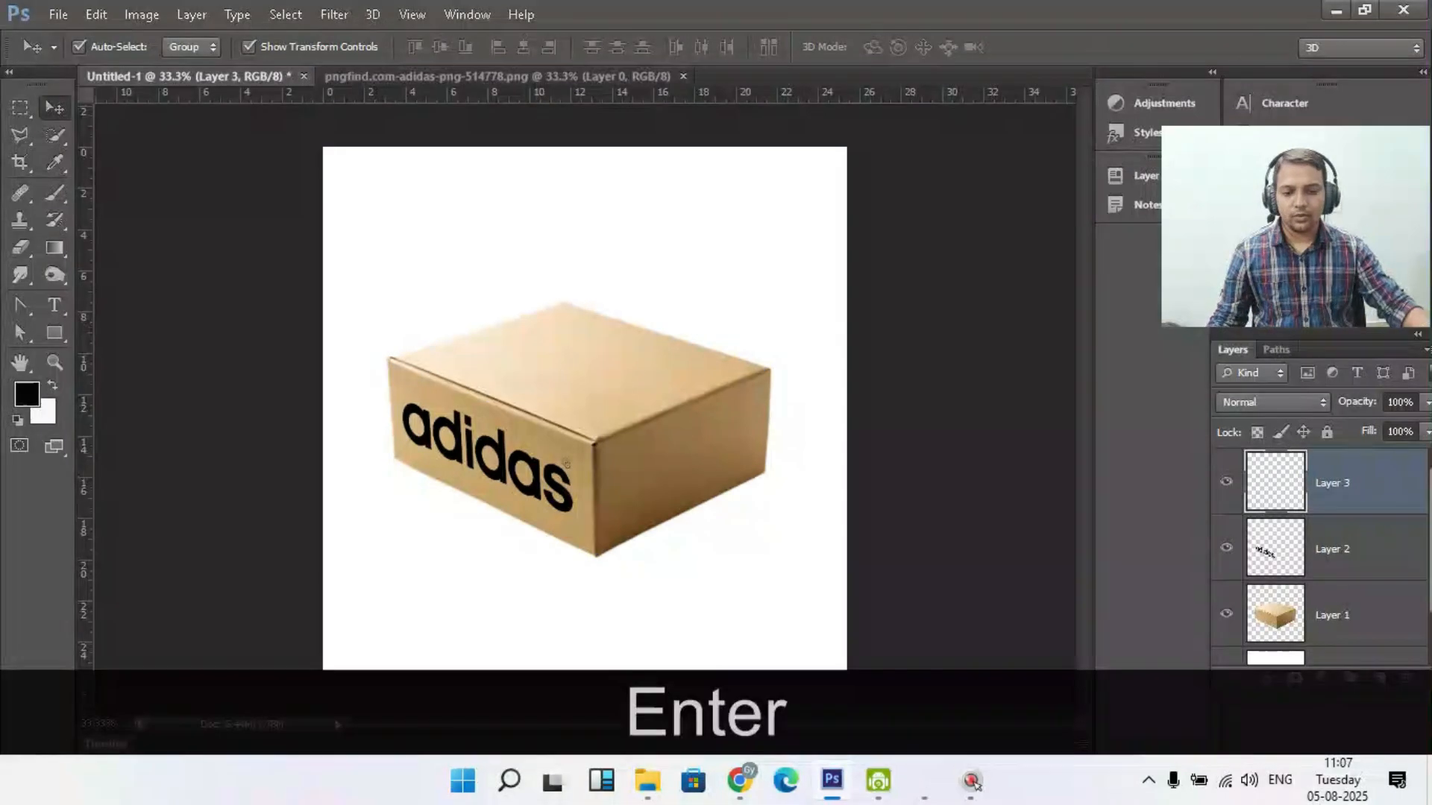
pyautogui.hotkey('ctrl', 't')
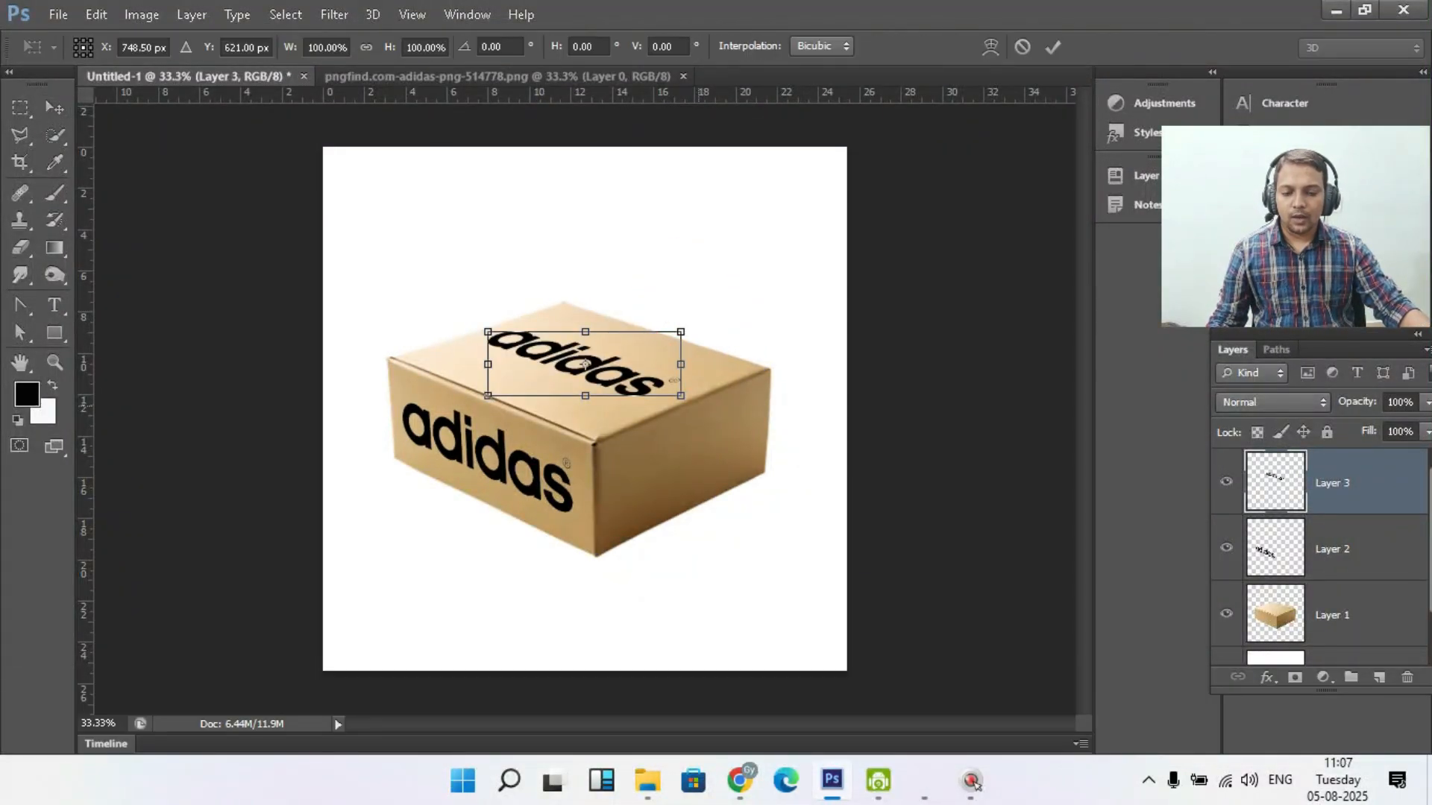
pyautogui.press('Return')
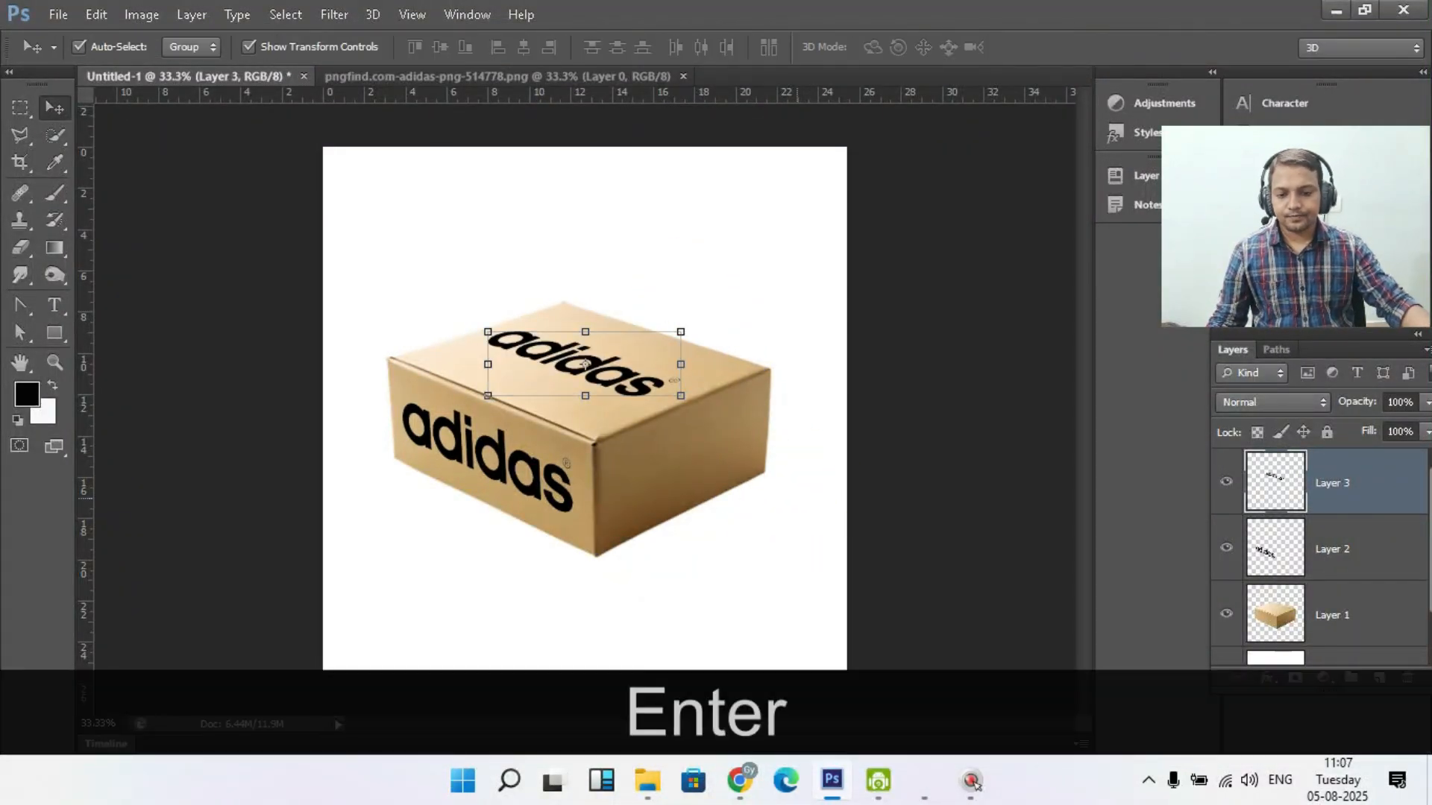
pyautogui.click(764, 572)
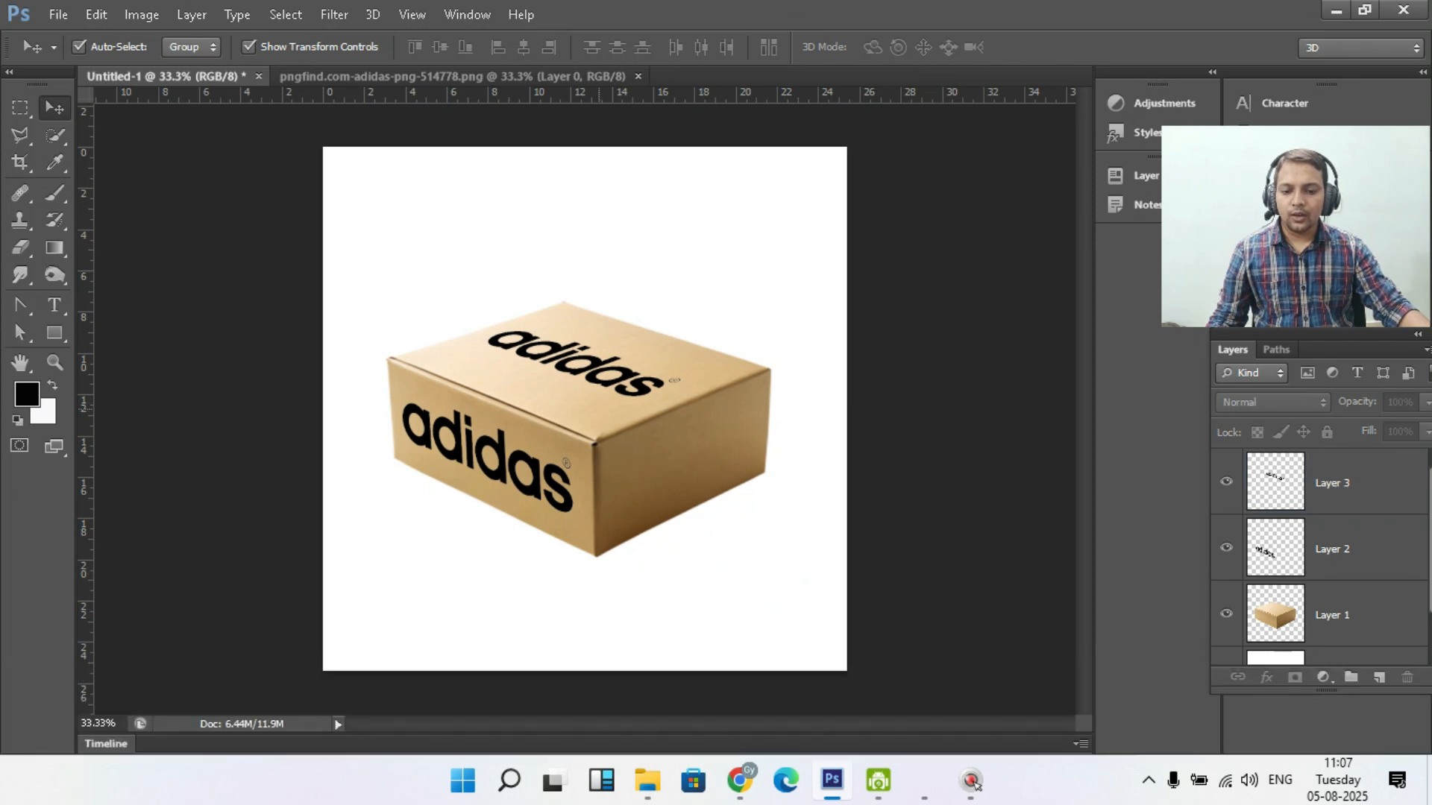